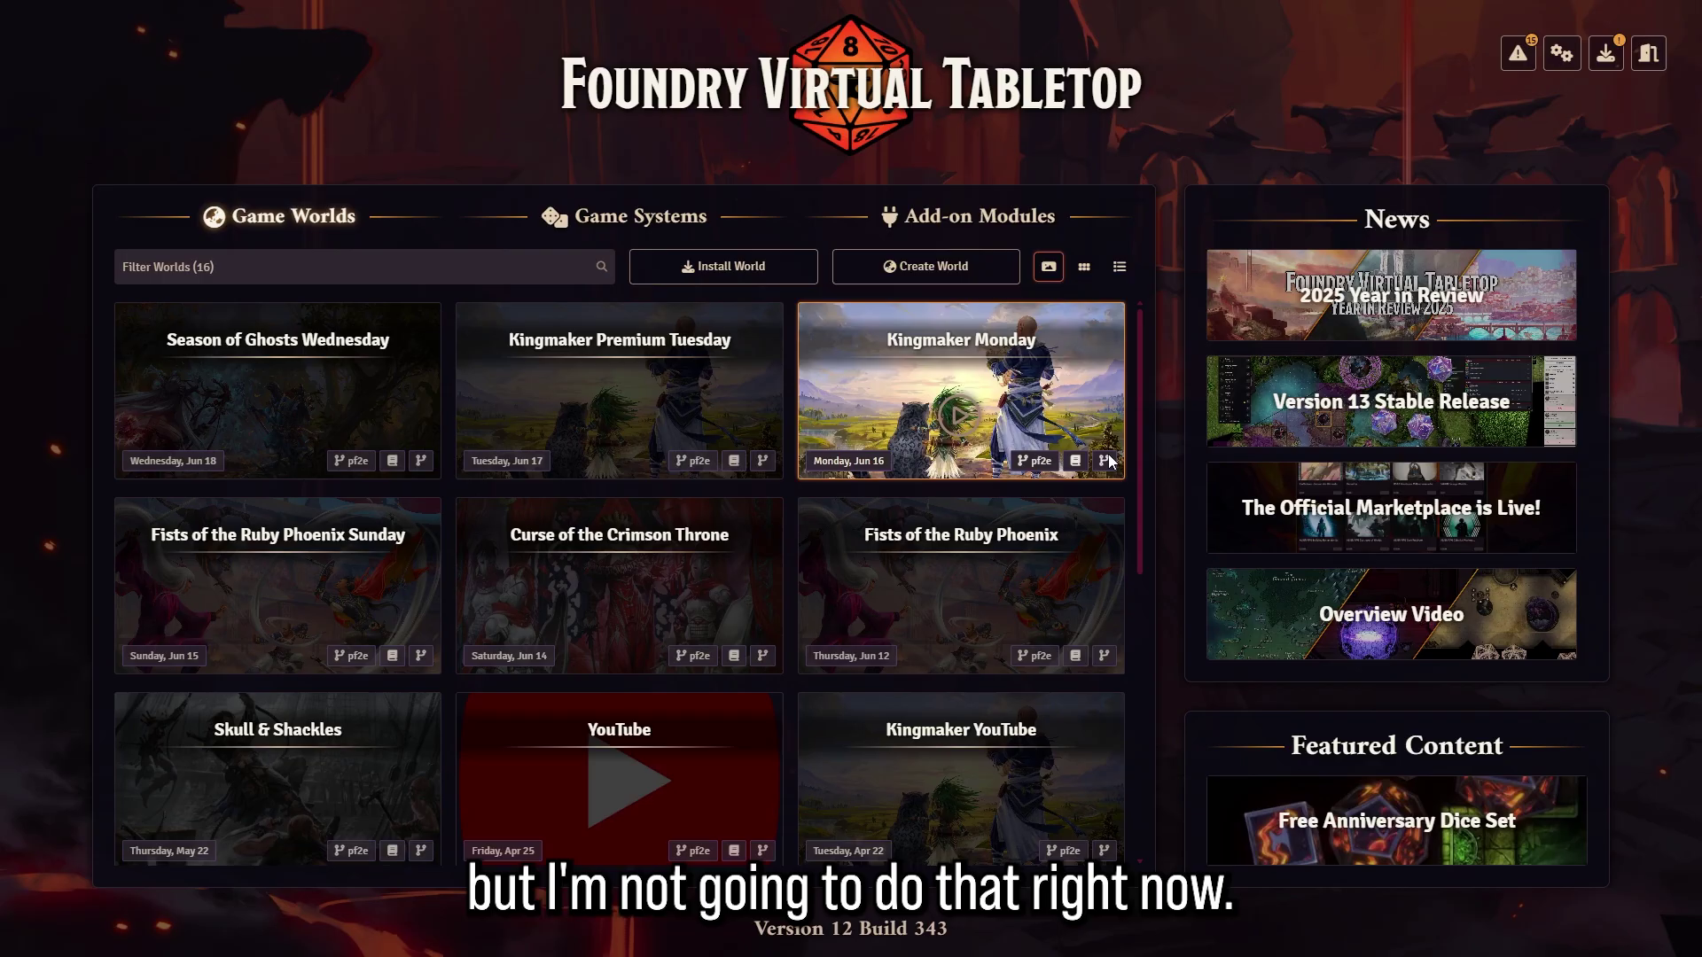
Step: Check for a core update and open the compatibility preview against version 13.345
click(1604, 58)
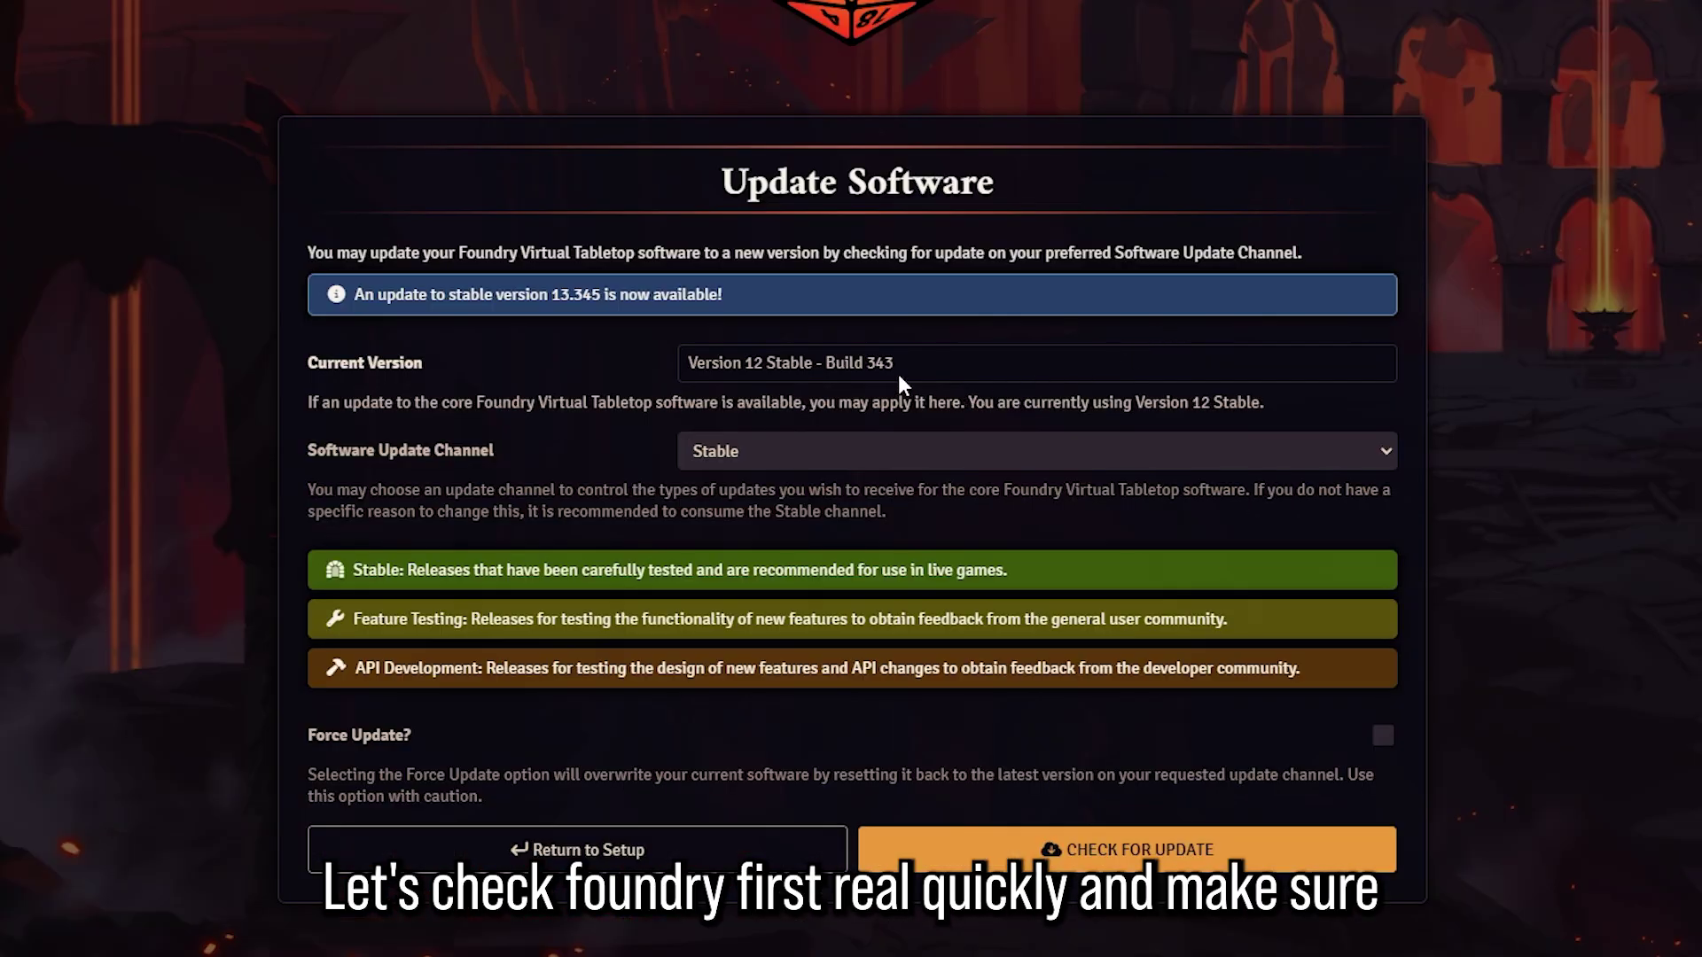
click(1016, 851)
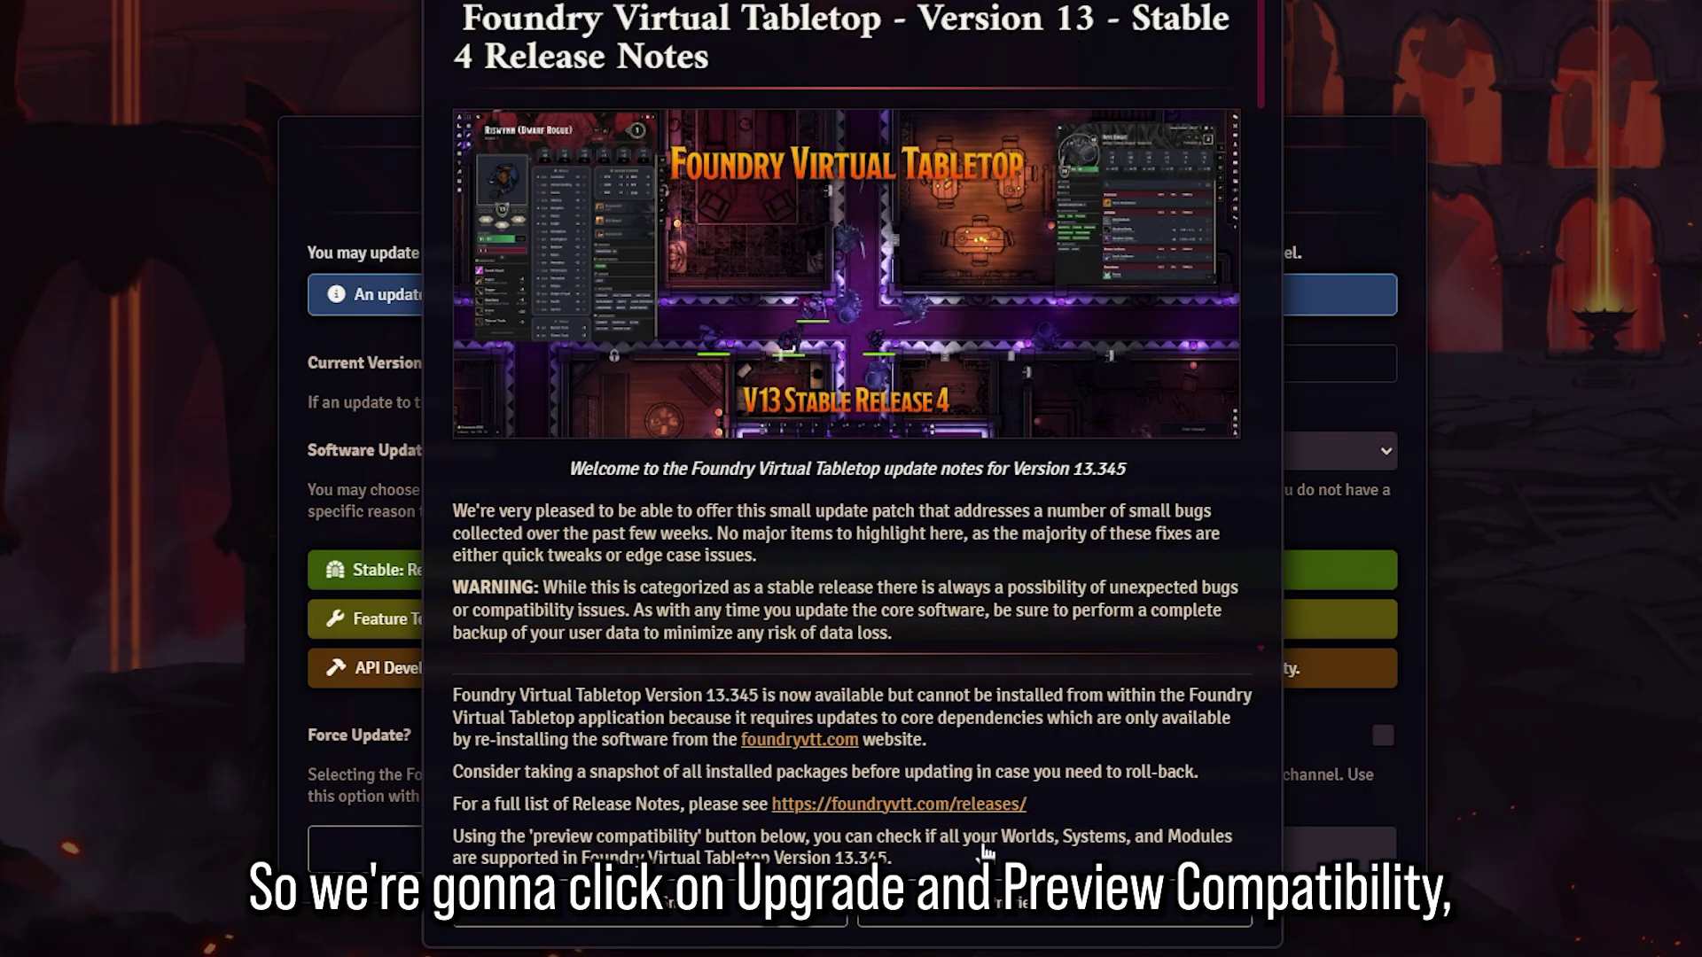
click(1008, 922)
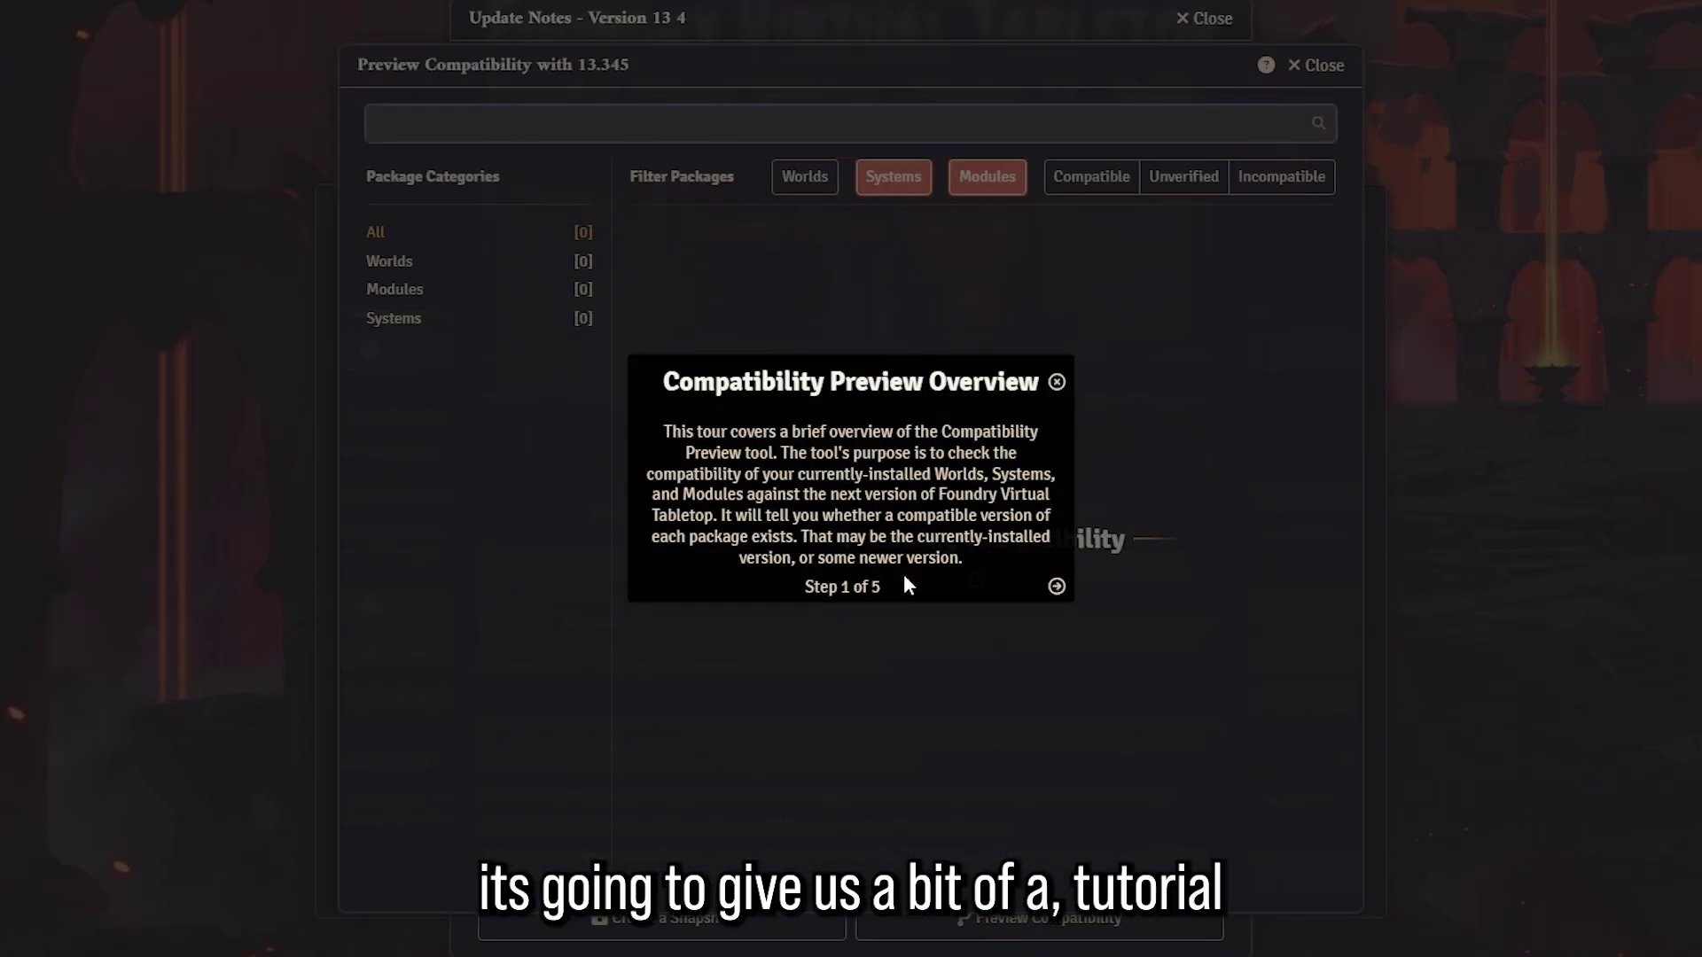
Step: Step through the compatibility preview tour: packages, then the include worlds step
click(1056, 586)
click(642, 953)
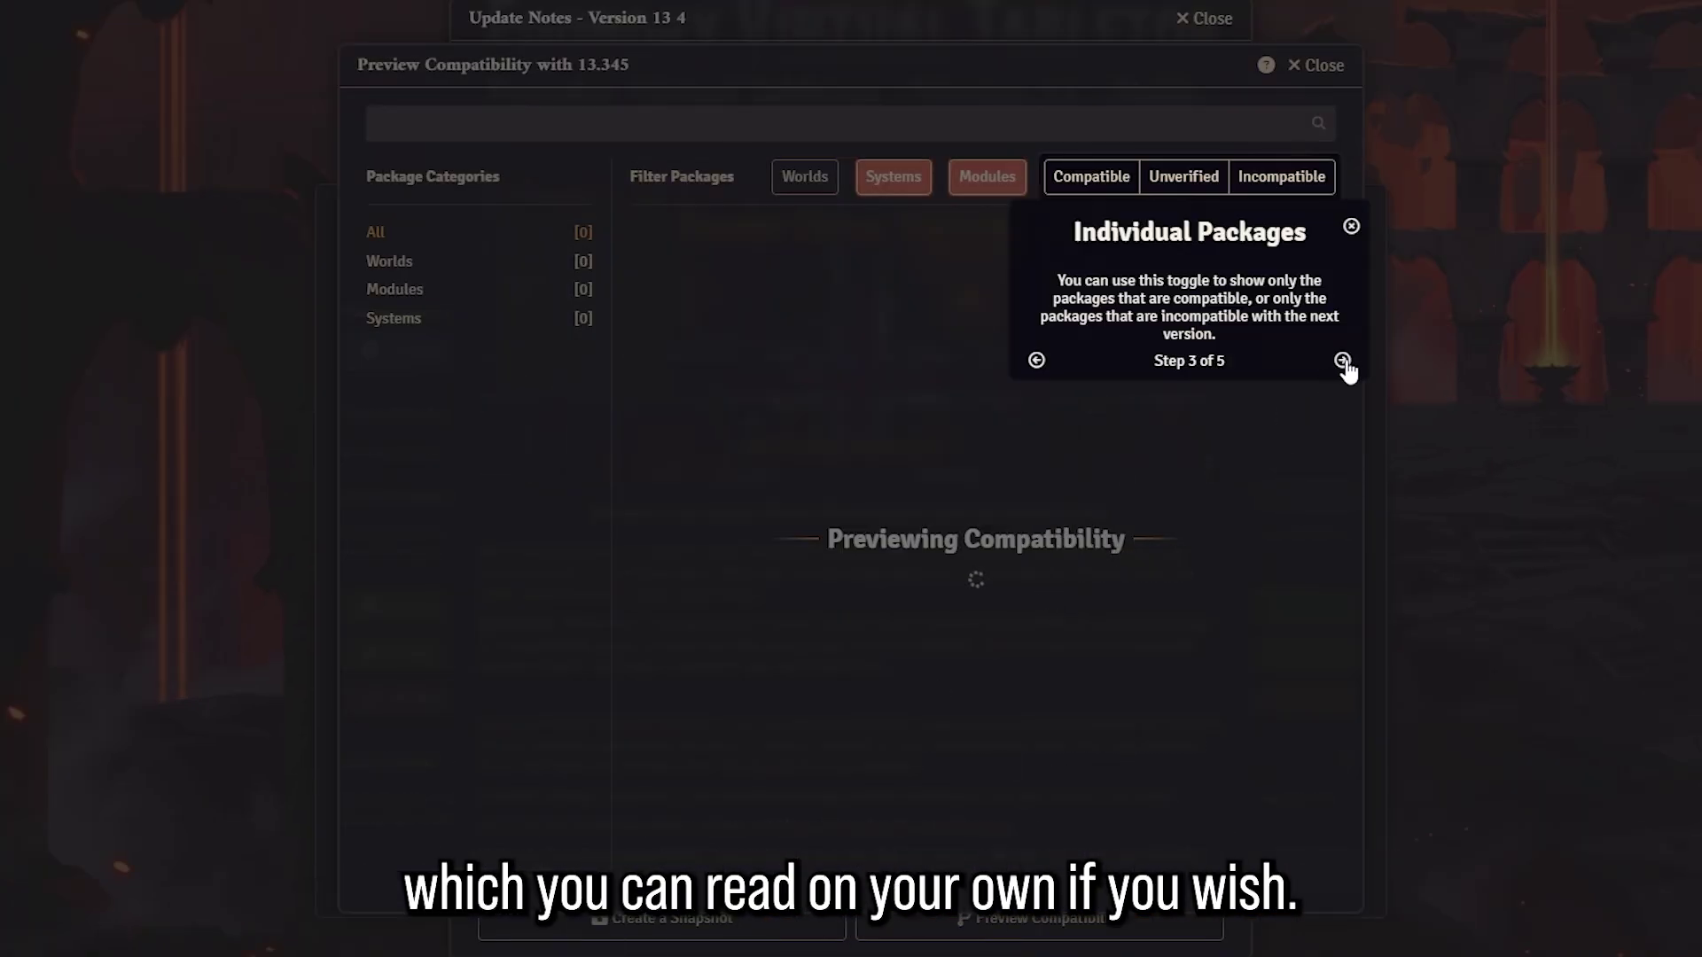
click(1343, 361)
click(958, 361)
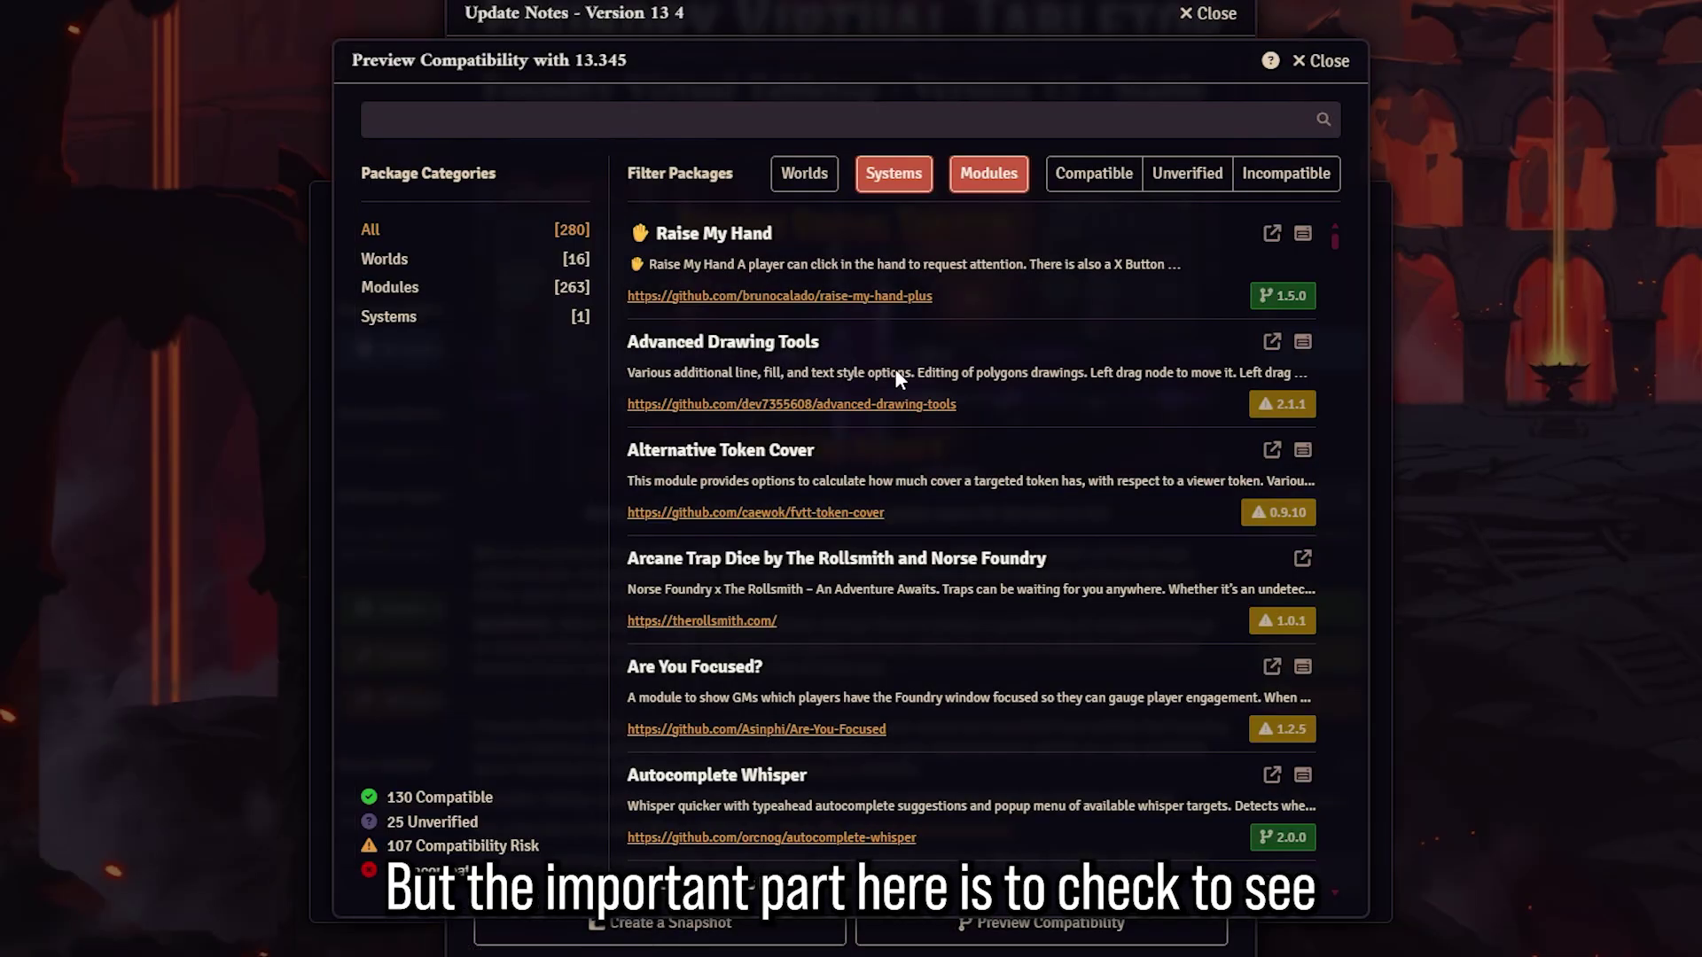
Step: Browse the full package compatibility list for version 13.345
scroll(895, 368, down, 20)
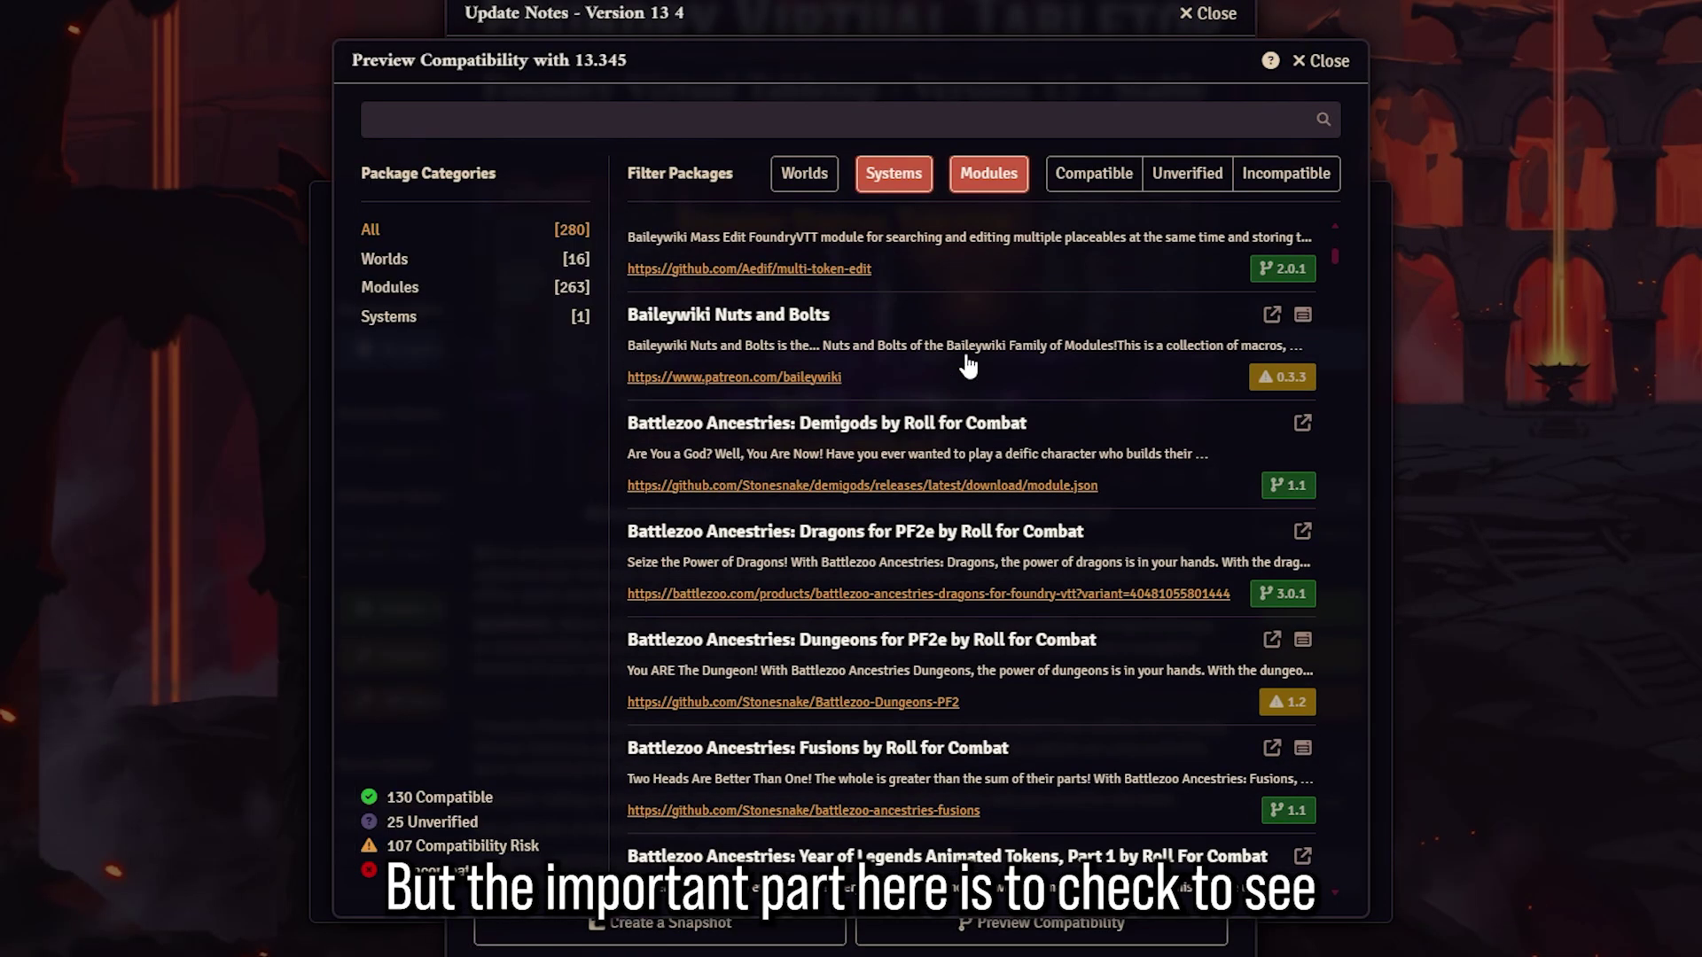
scroll(968, 365, up, 5)
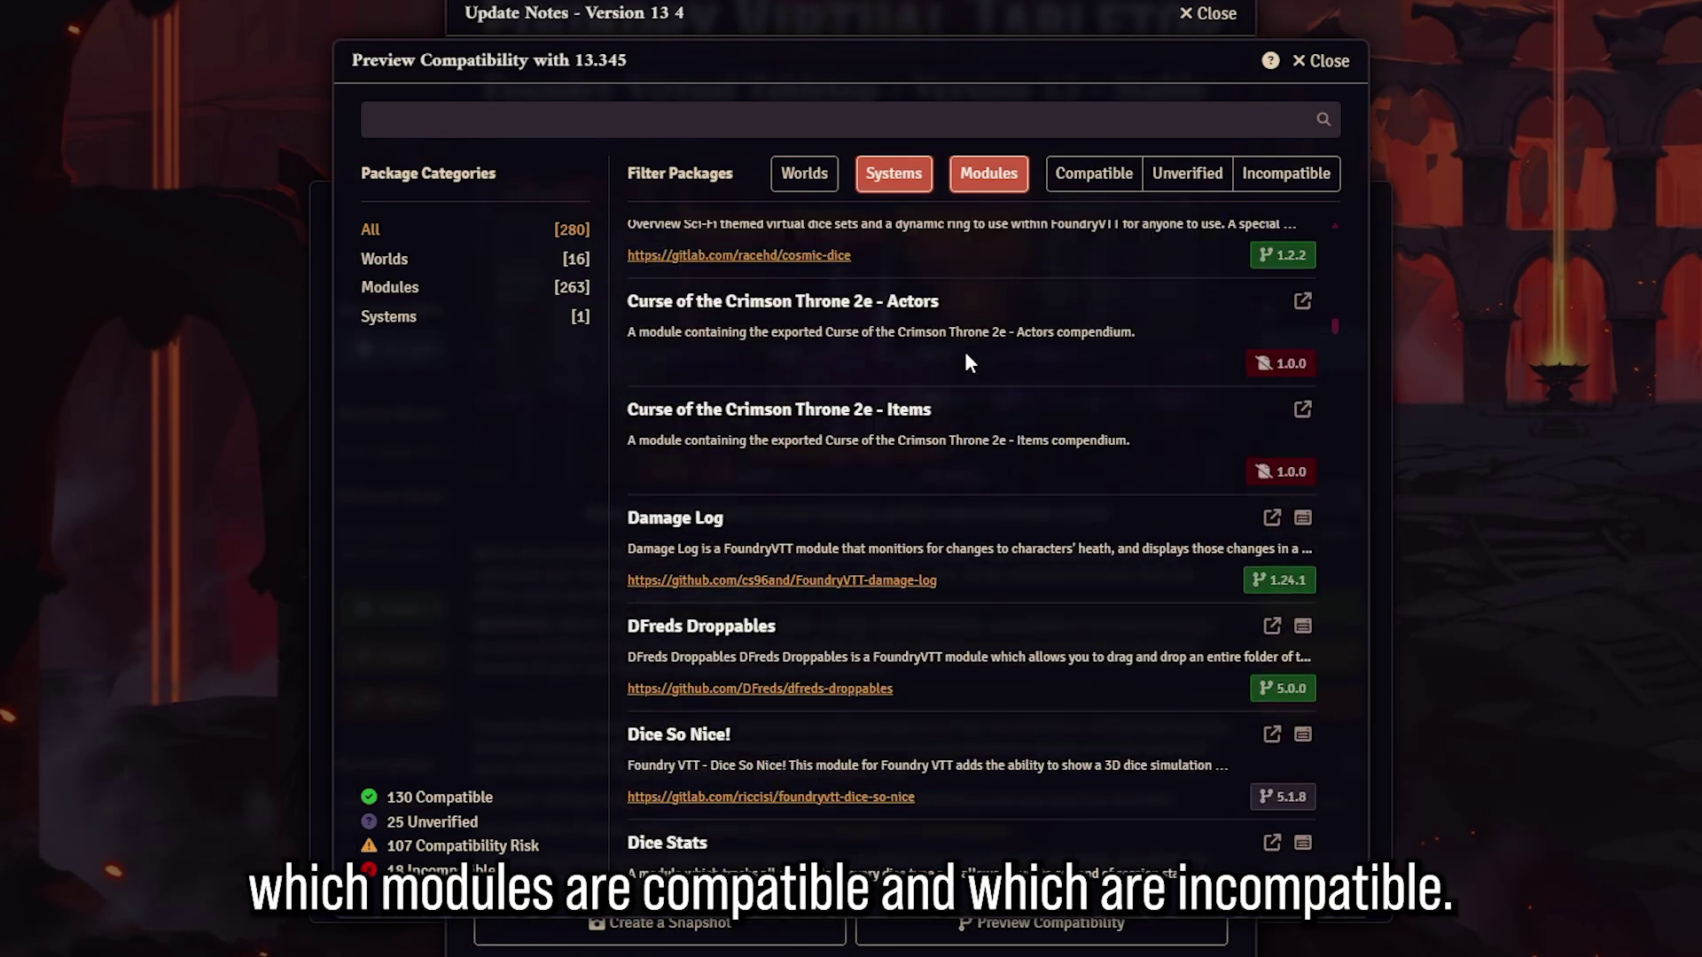
scroll(967, 359, down, 20)
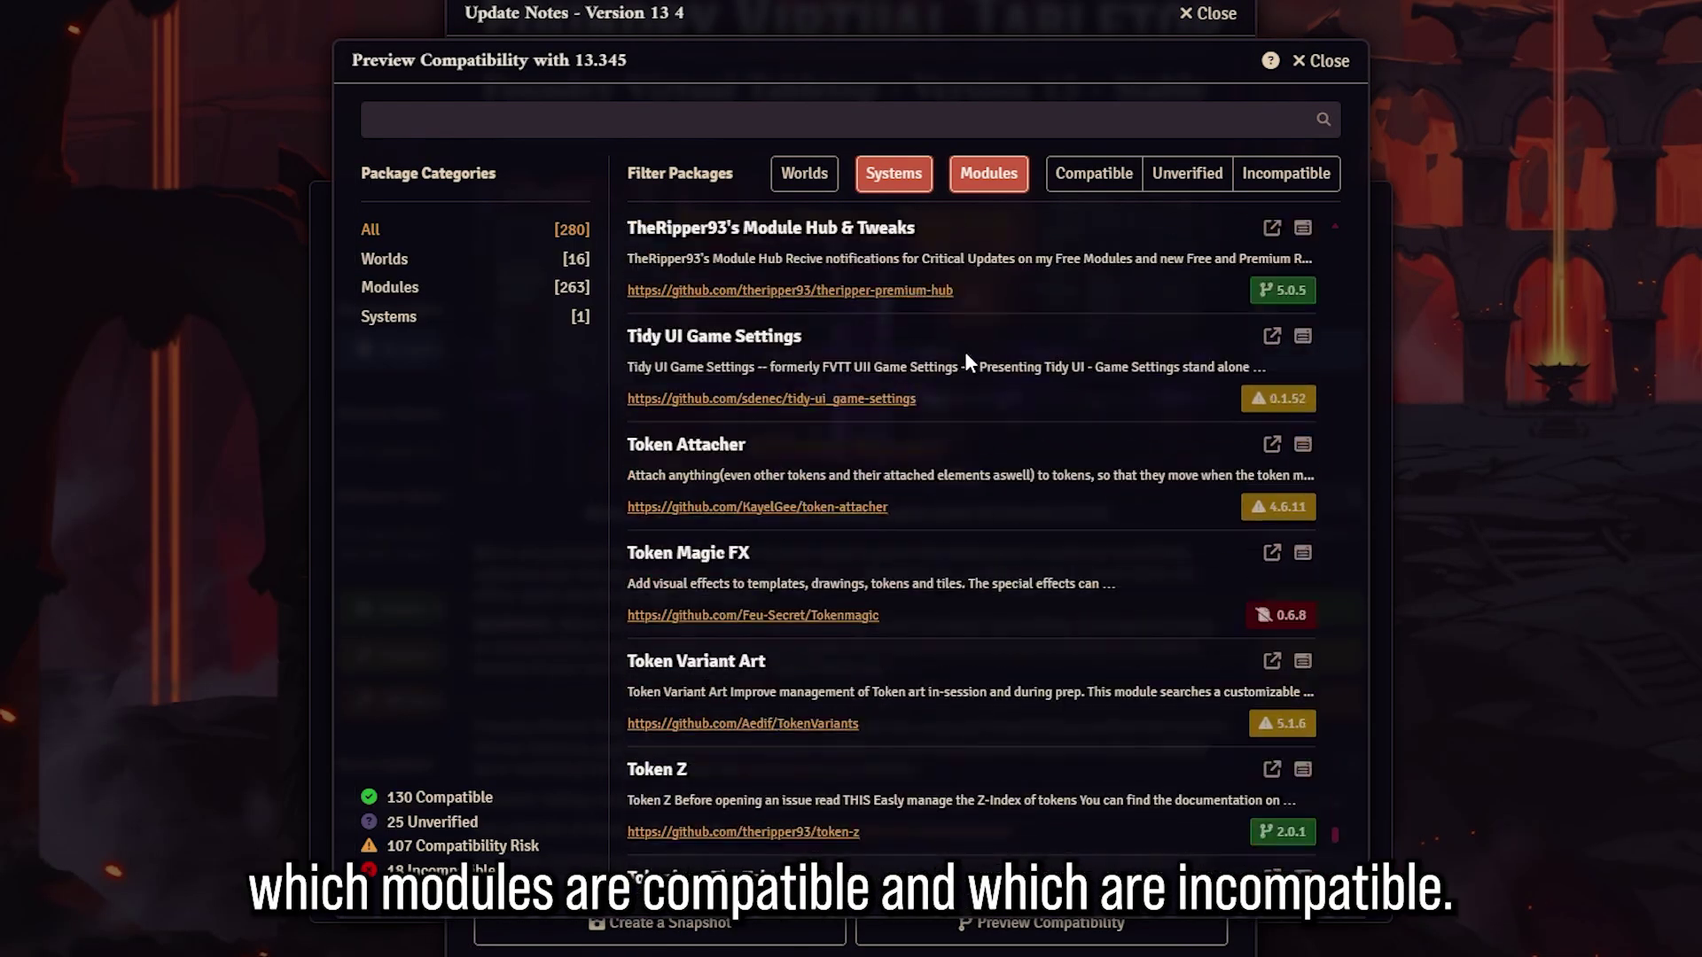
scroll(965, 351, up, 20)
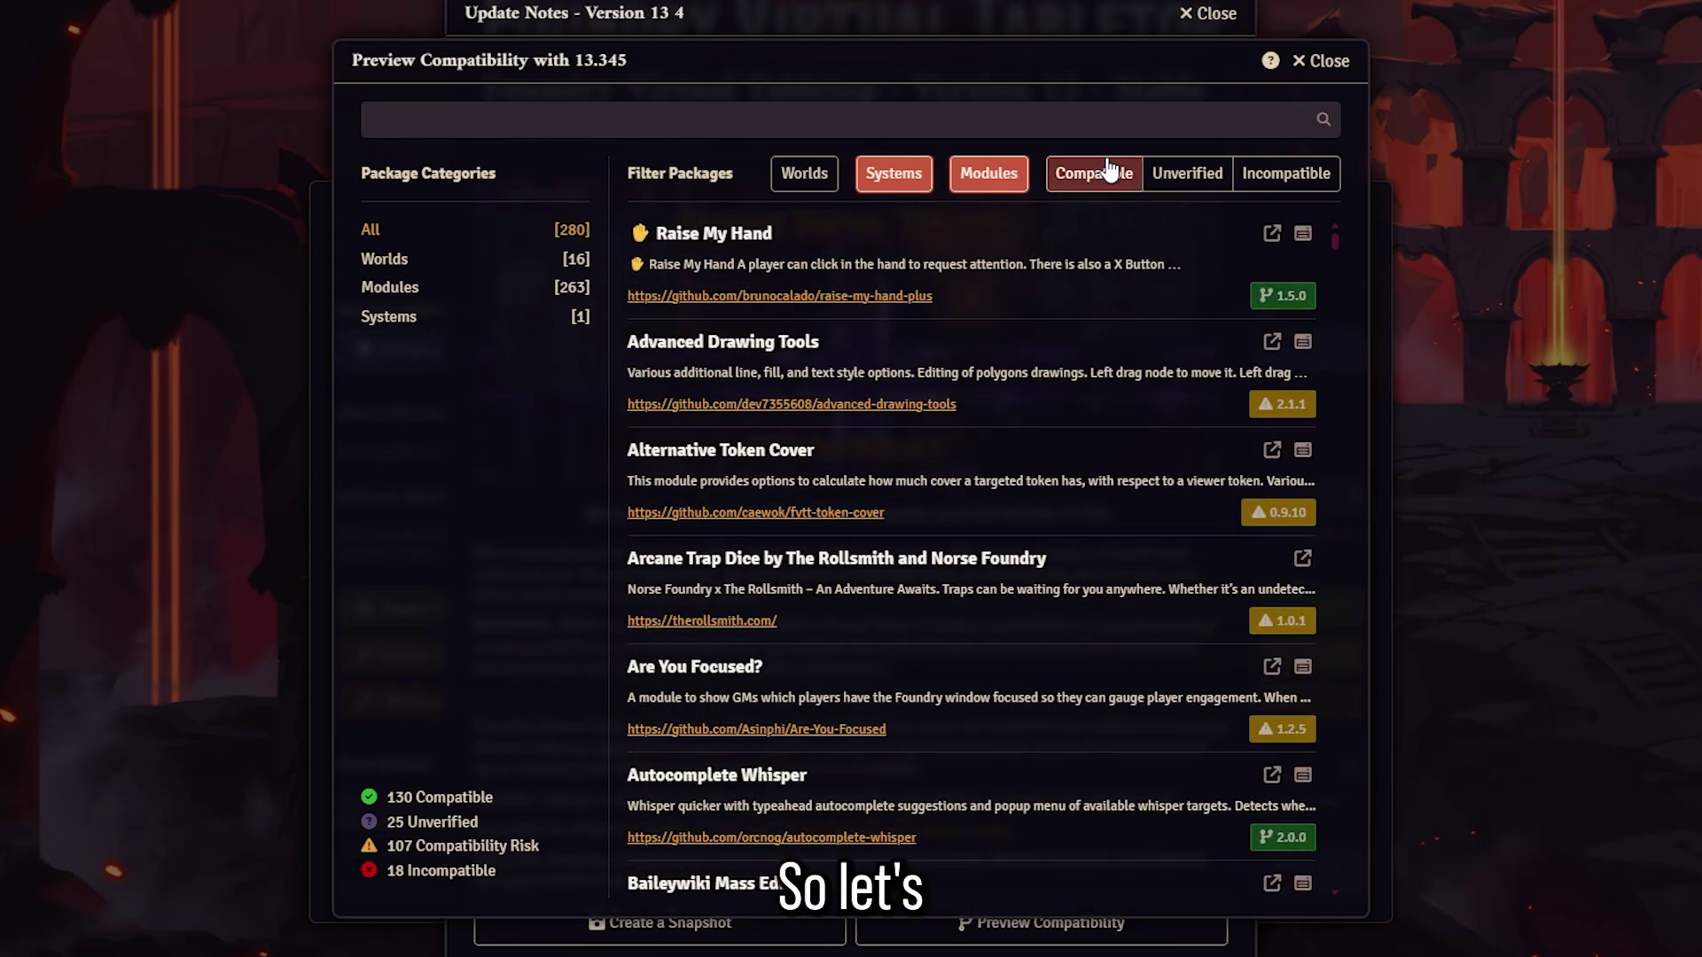
Step: Filter to the 18 incompatible packages, like PF2e Graphics and Moulinette, and review them
click(1262, 176)
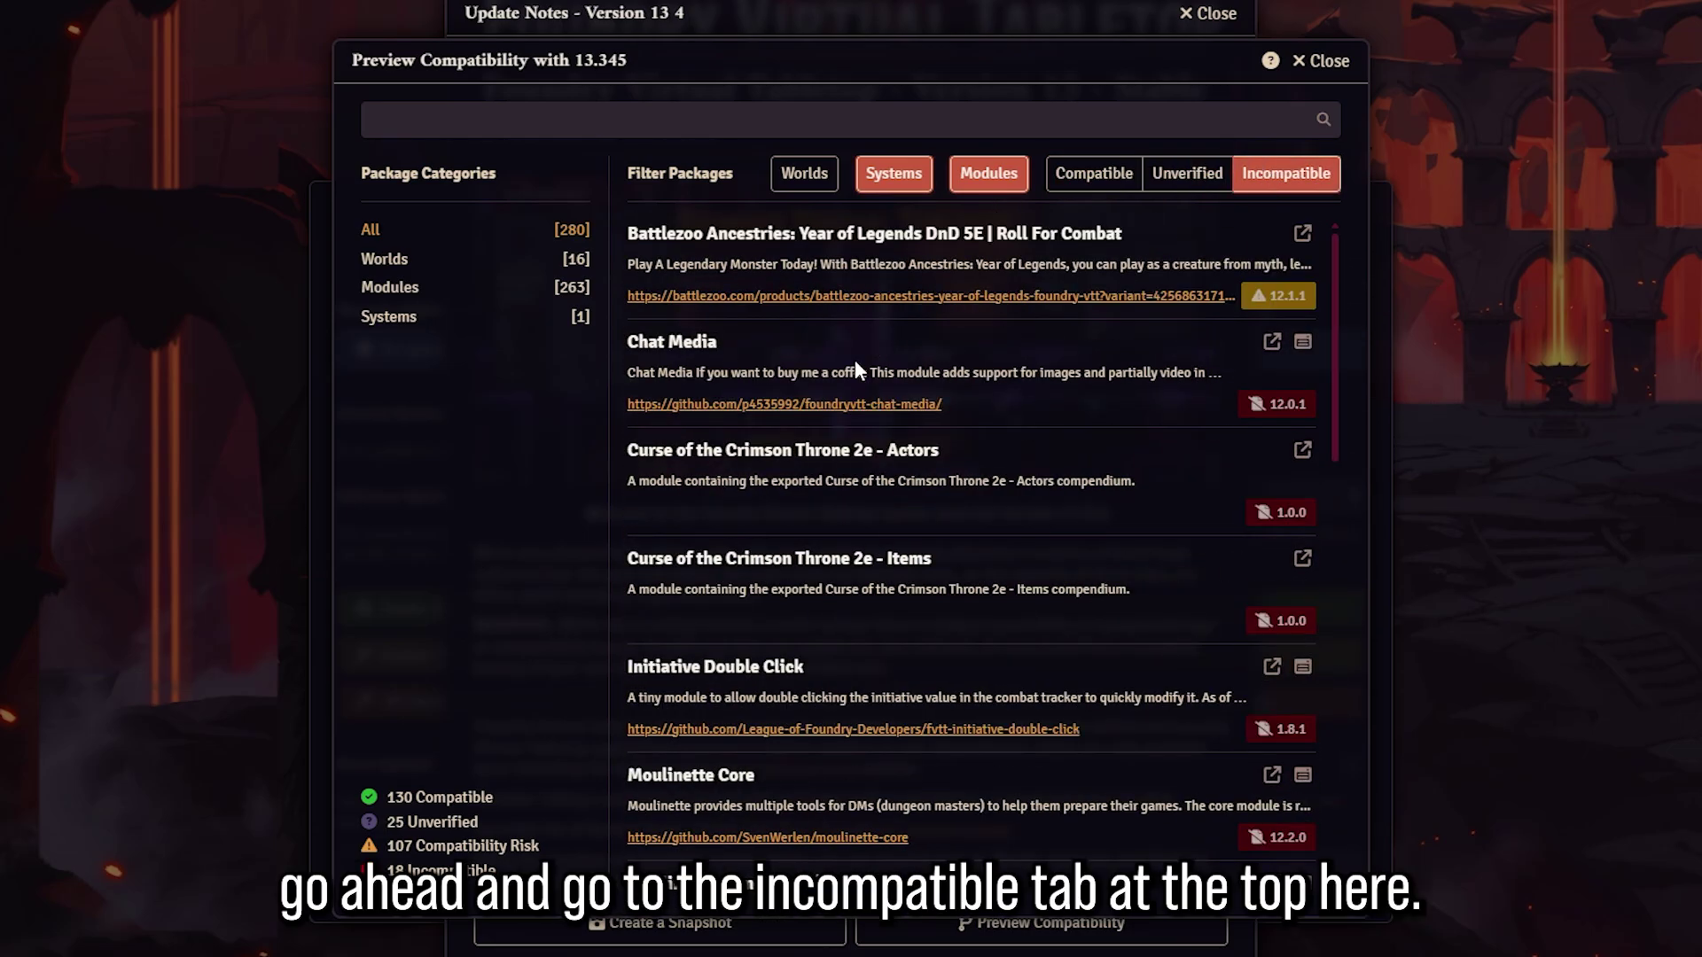
scroll(854, 354, down, 5)
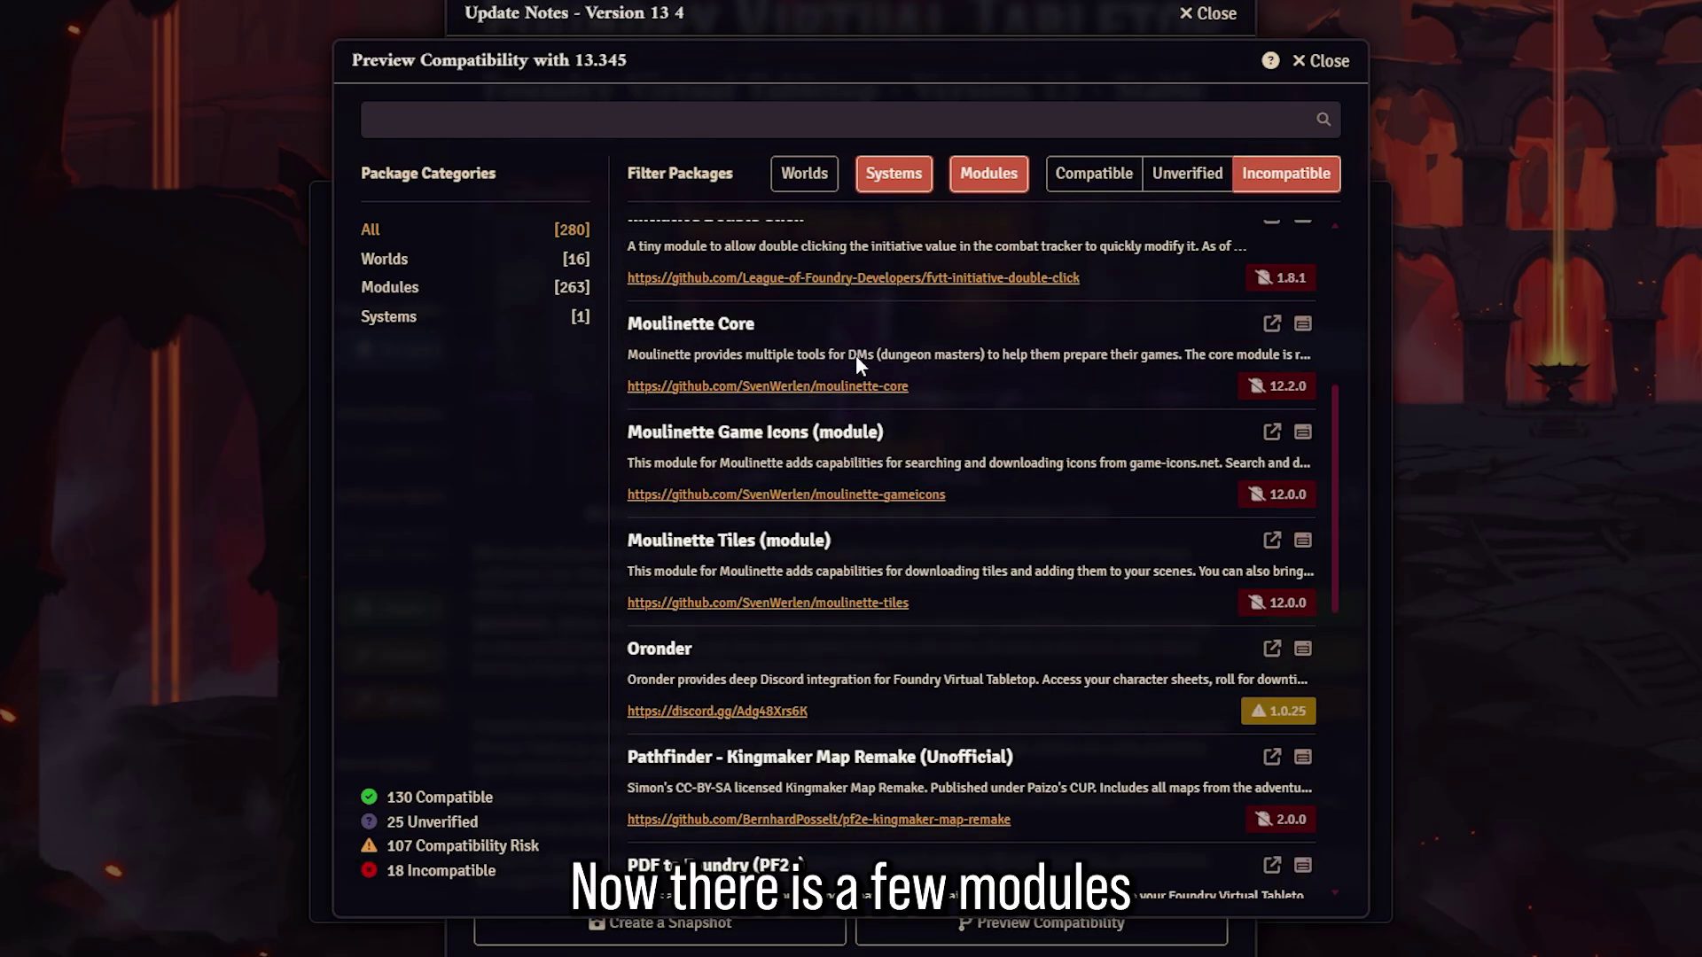
scroll(854, 354, down, 3)
scroll(854, 355, down, 5)
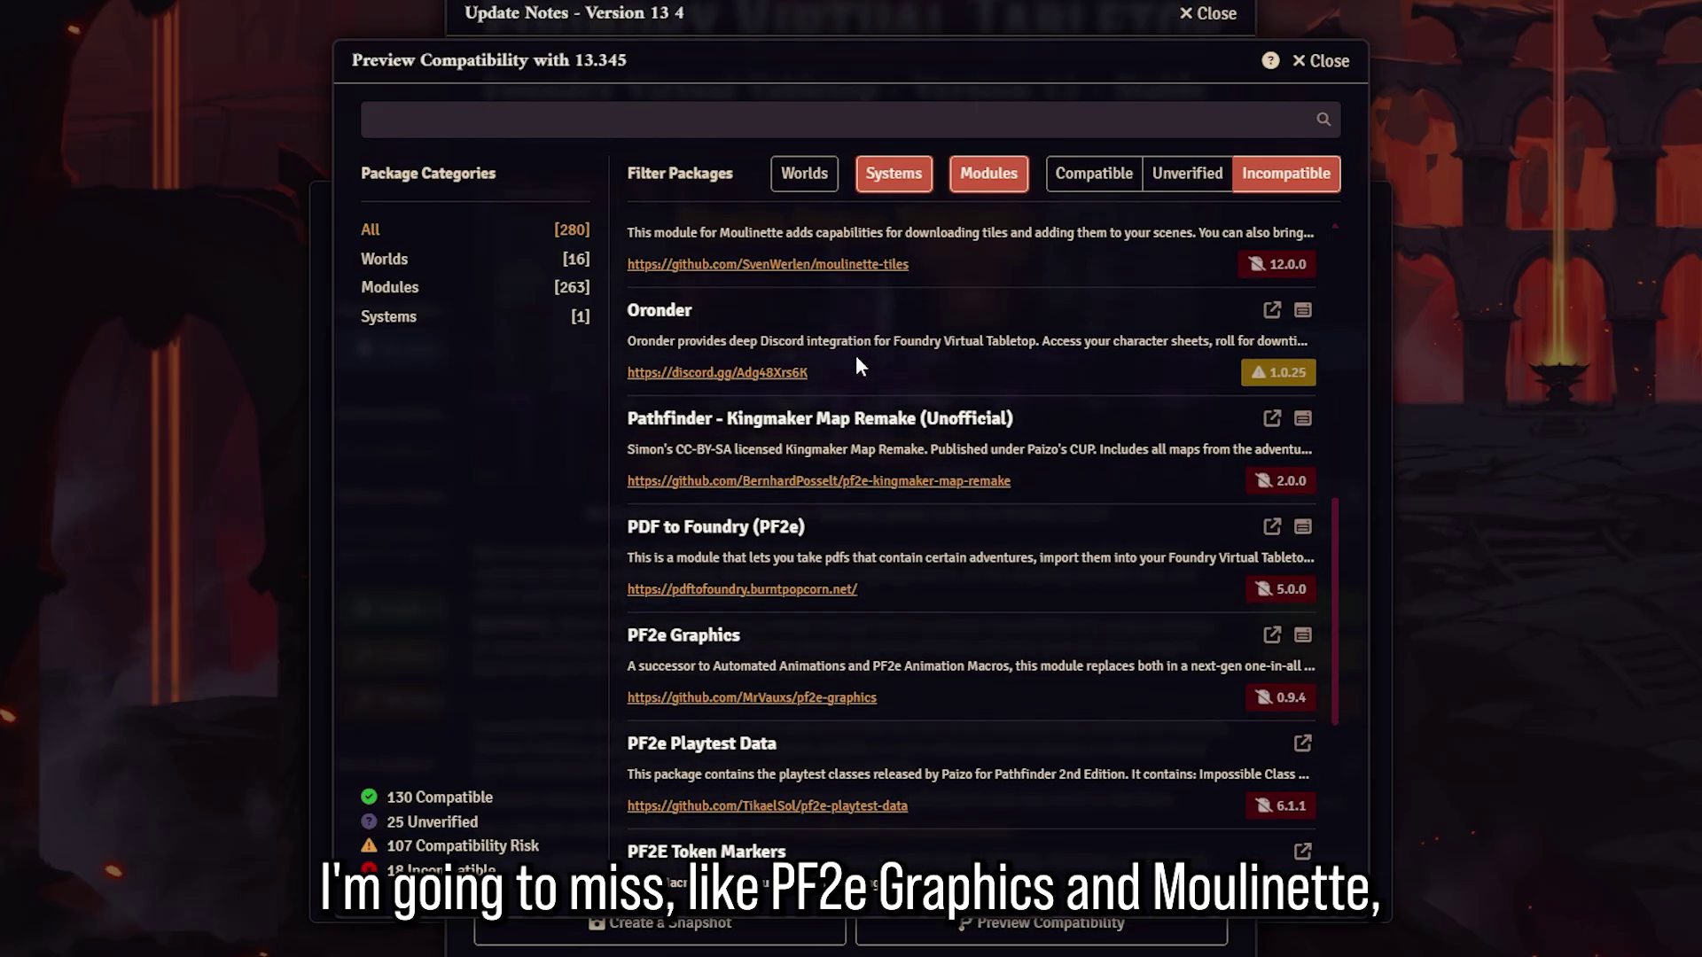
scroll(854, 355, down, 1)
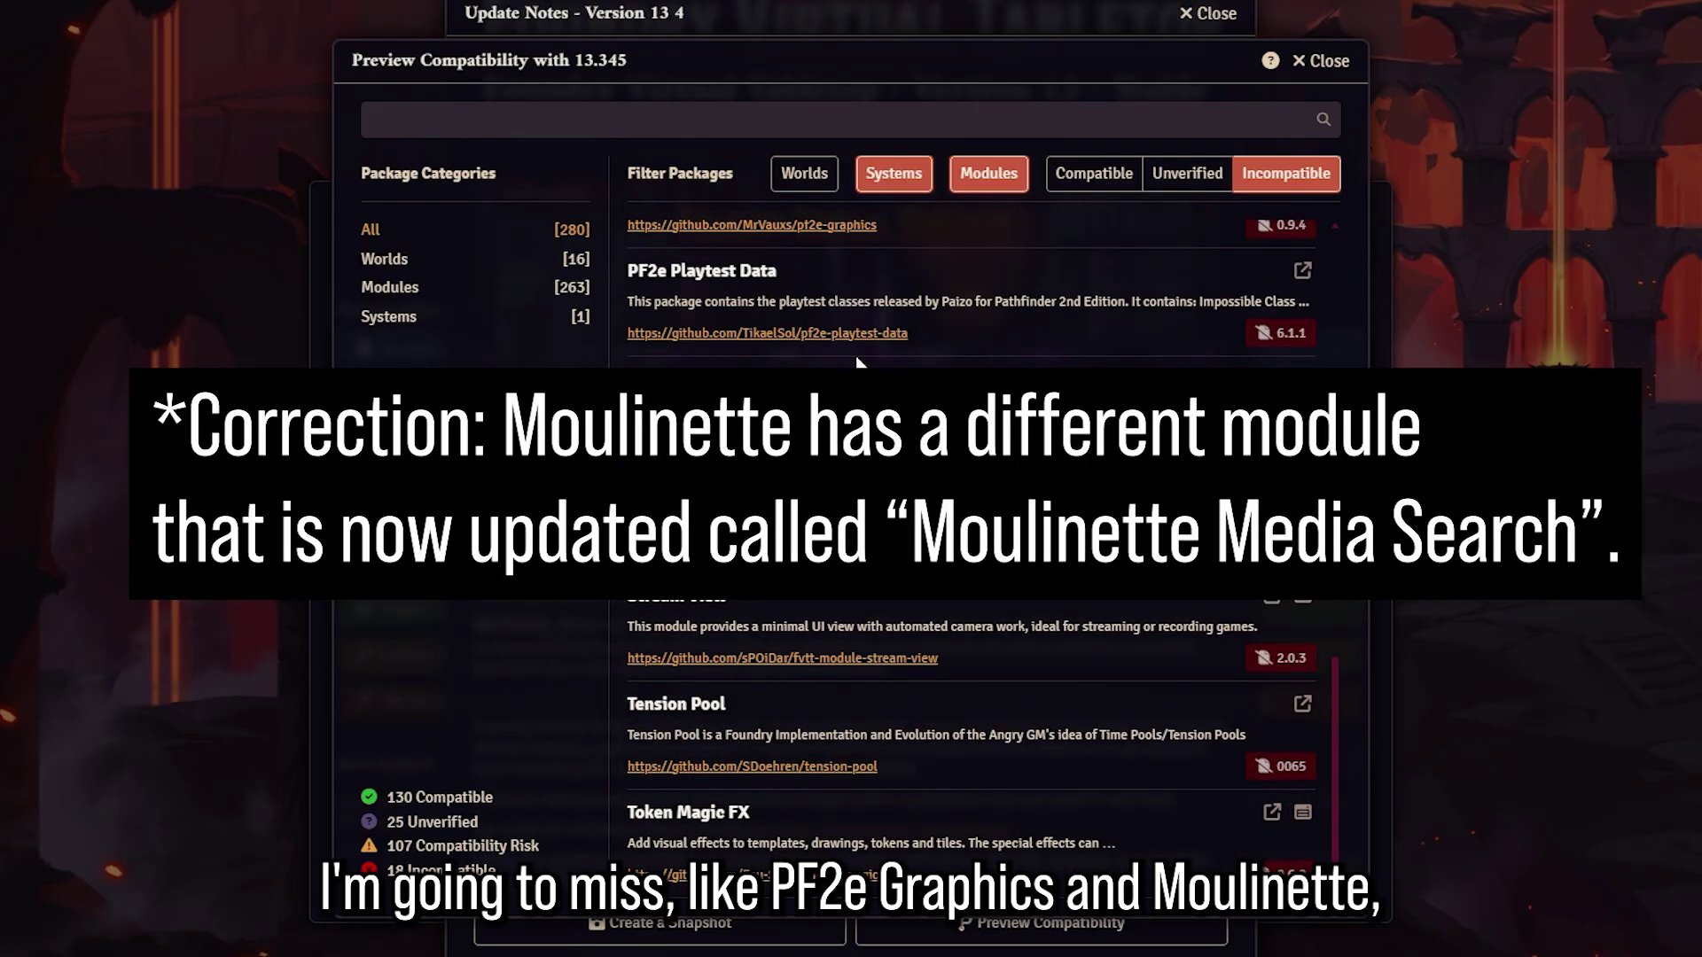
scroll(838, 760, up, 4)
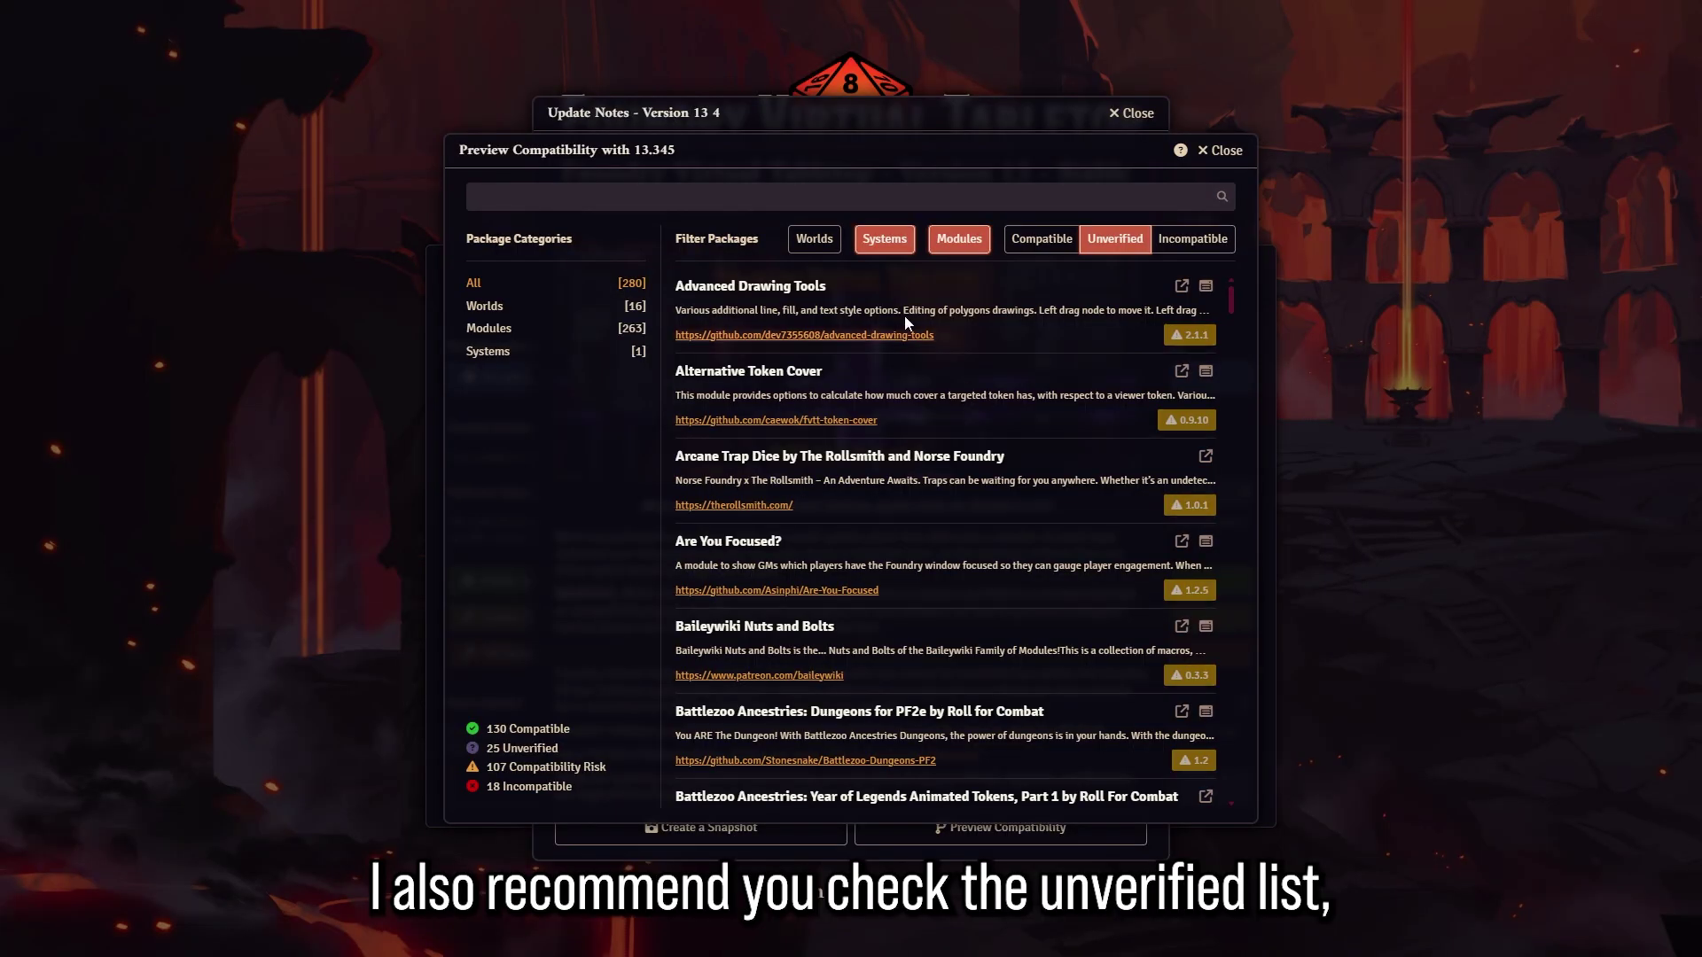
Step: Scroll through the 25 unverified packages flagged for version 13.345
scroll(904, 317, down, 10)
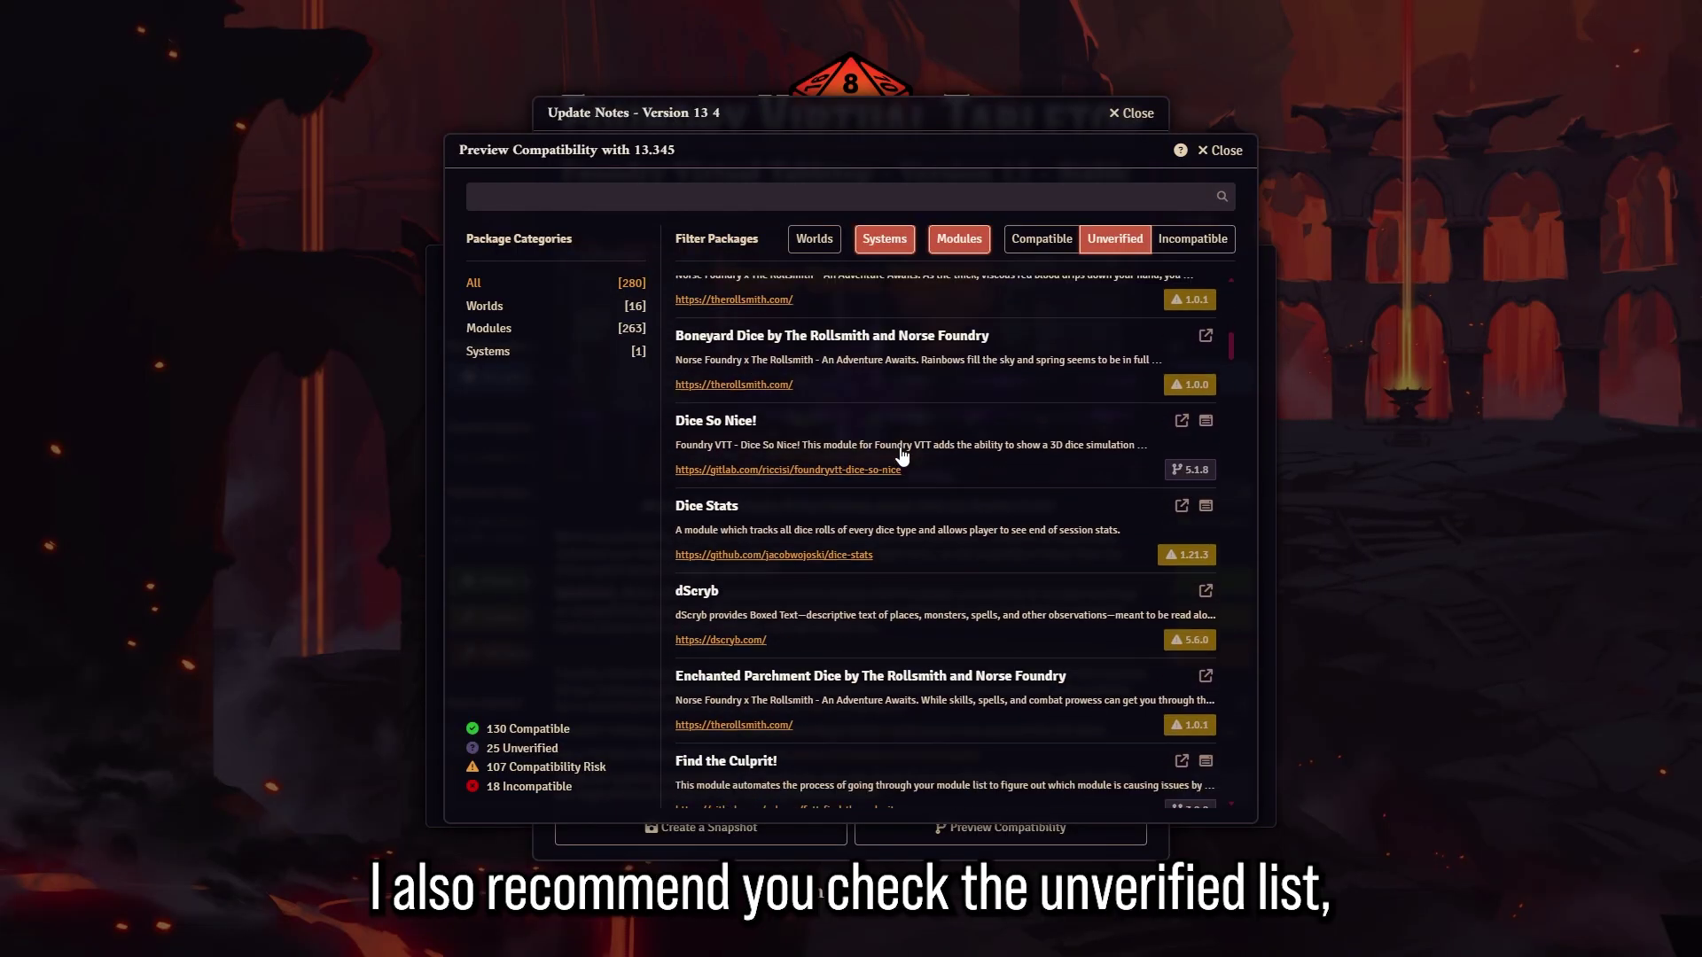
scroll(901, 453, down, 2)
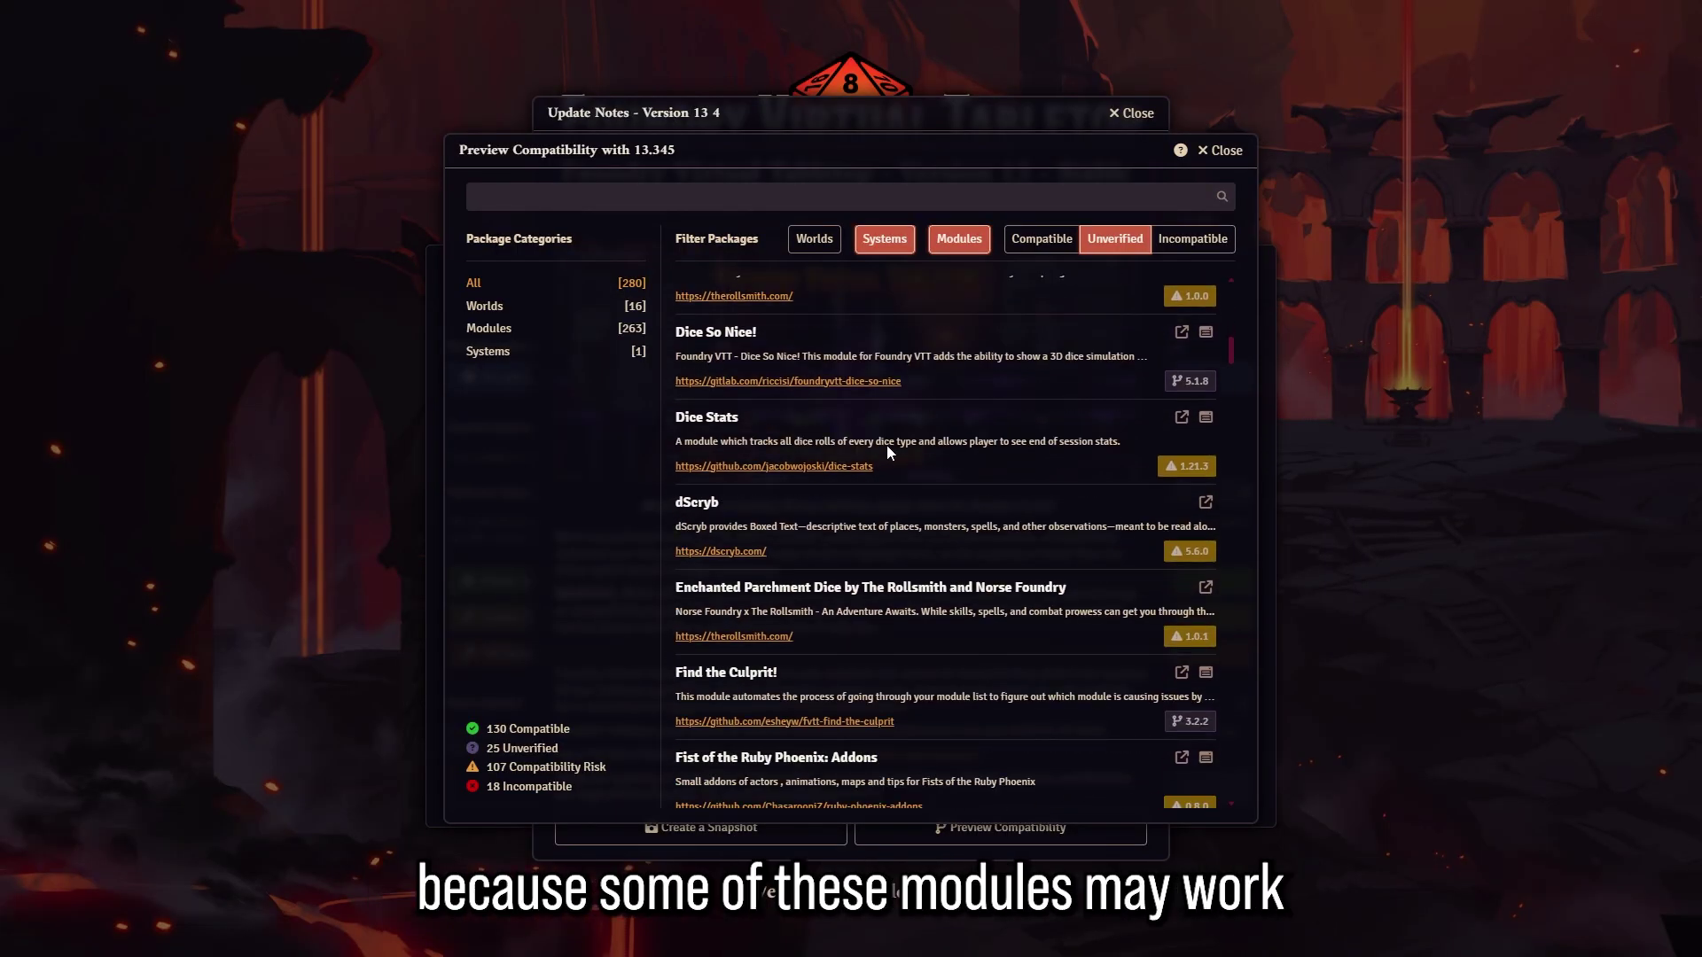
scroll(881, 457, down, 2)
scroll(873, 470, down, 4)
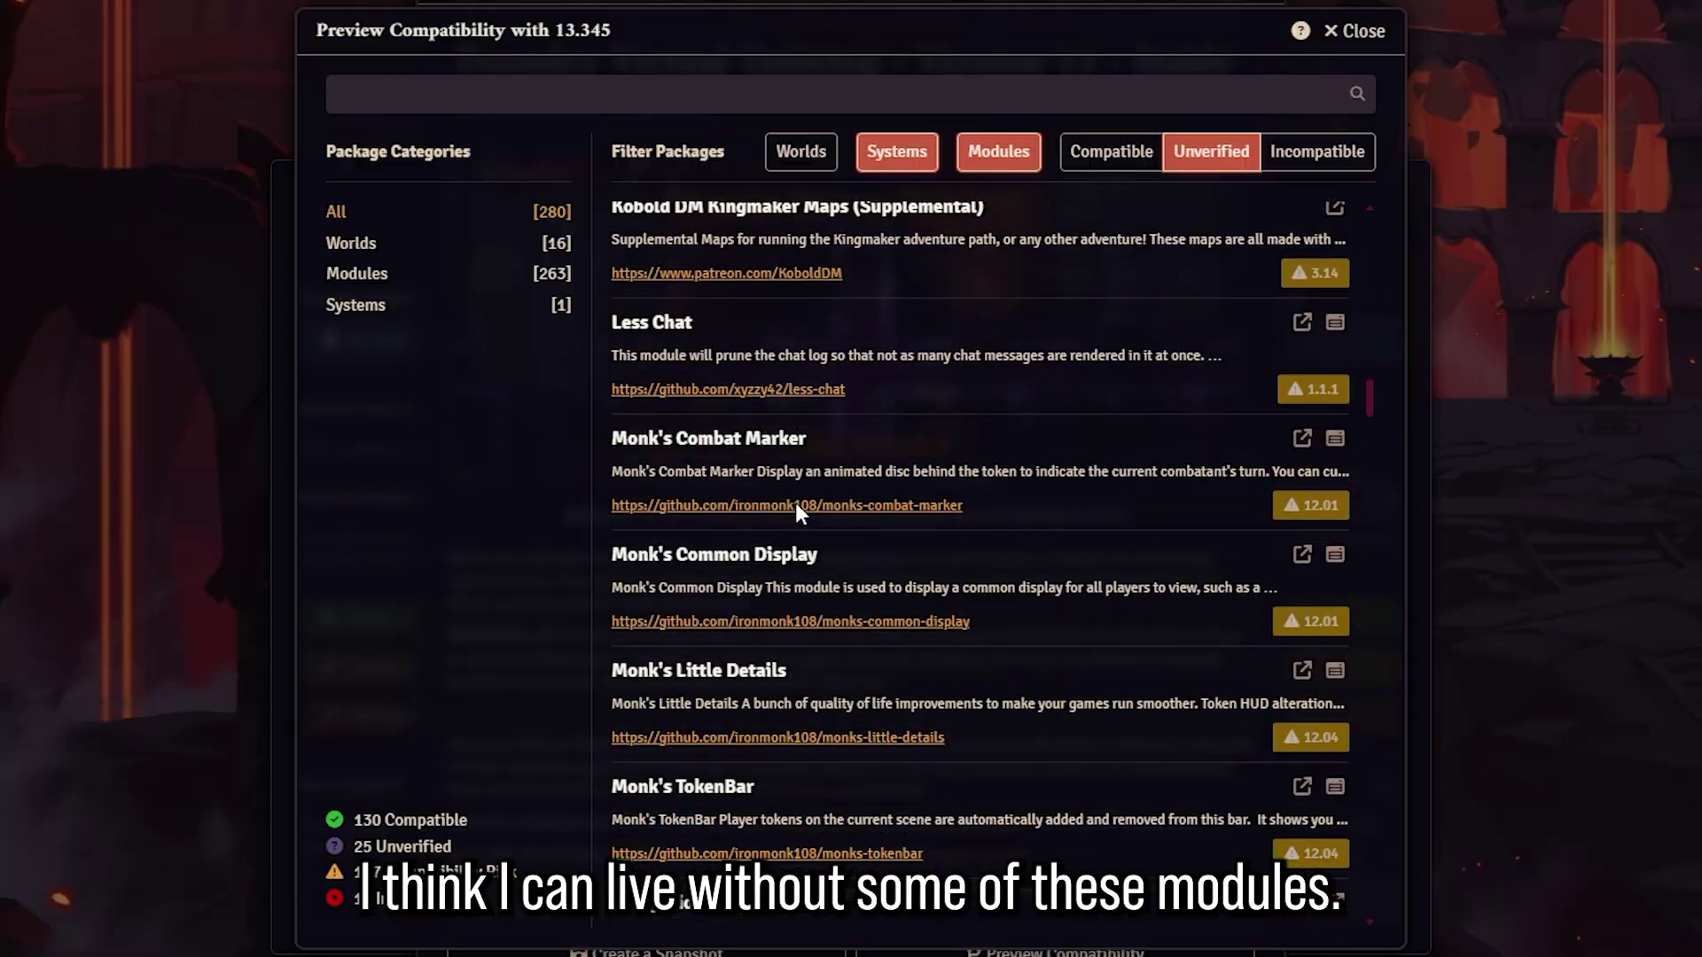
scroll(794, 502, down, 10)
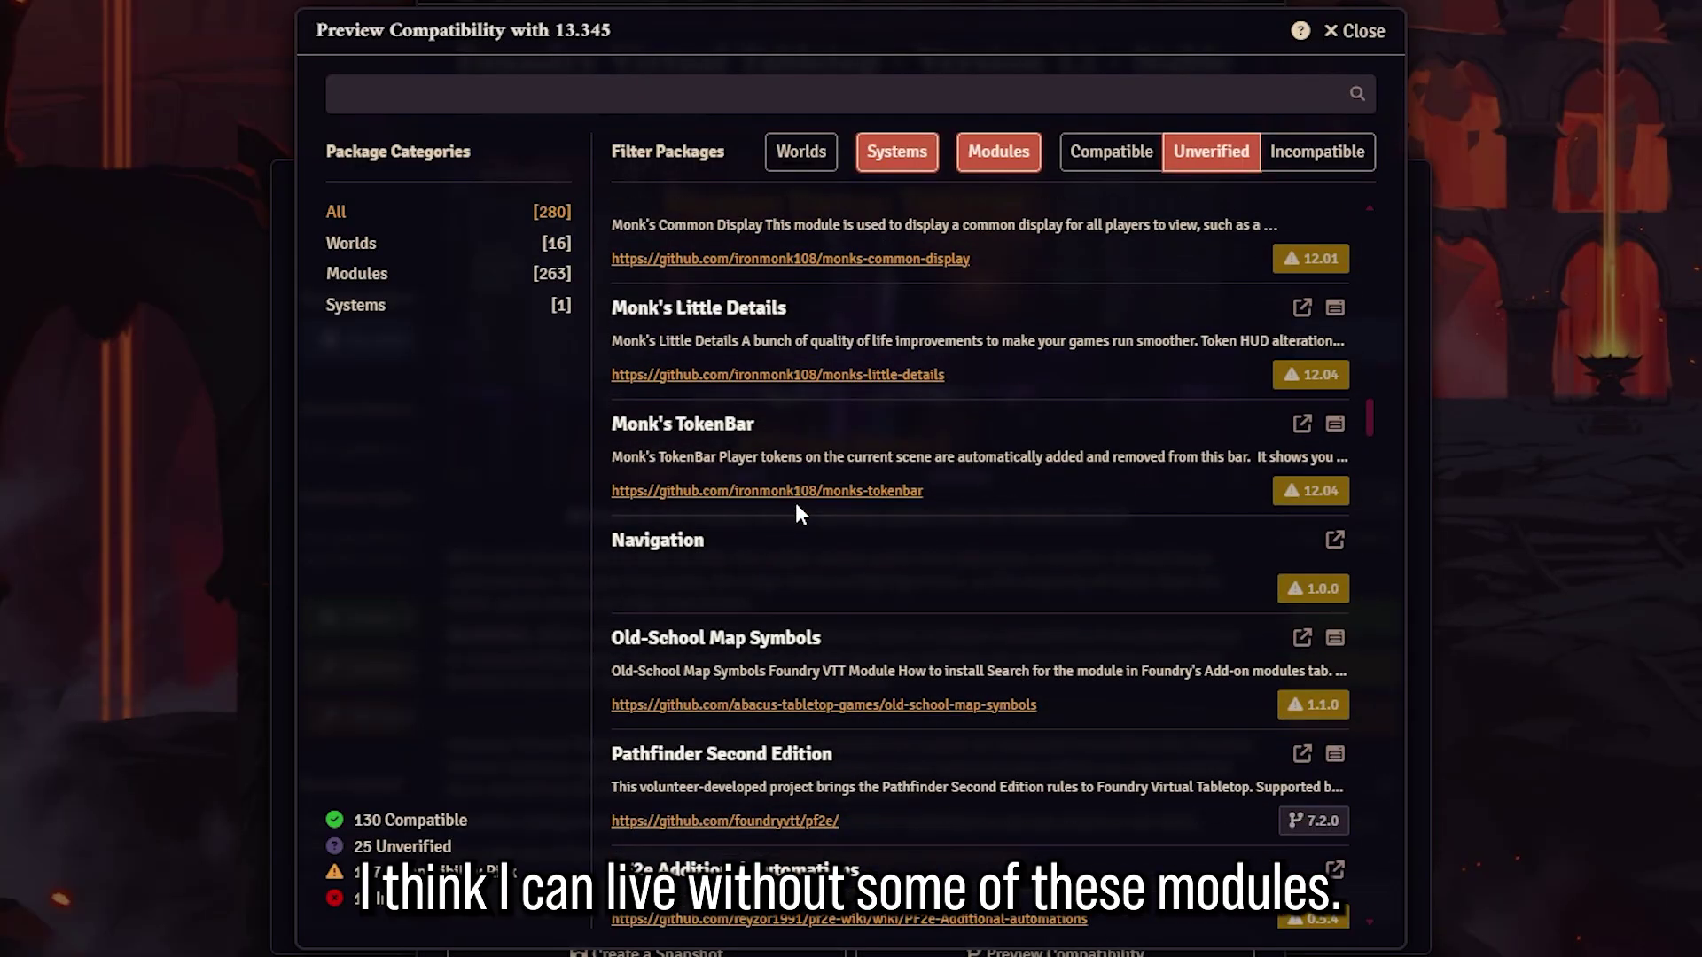
scroll(798, 514, down, 15)
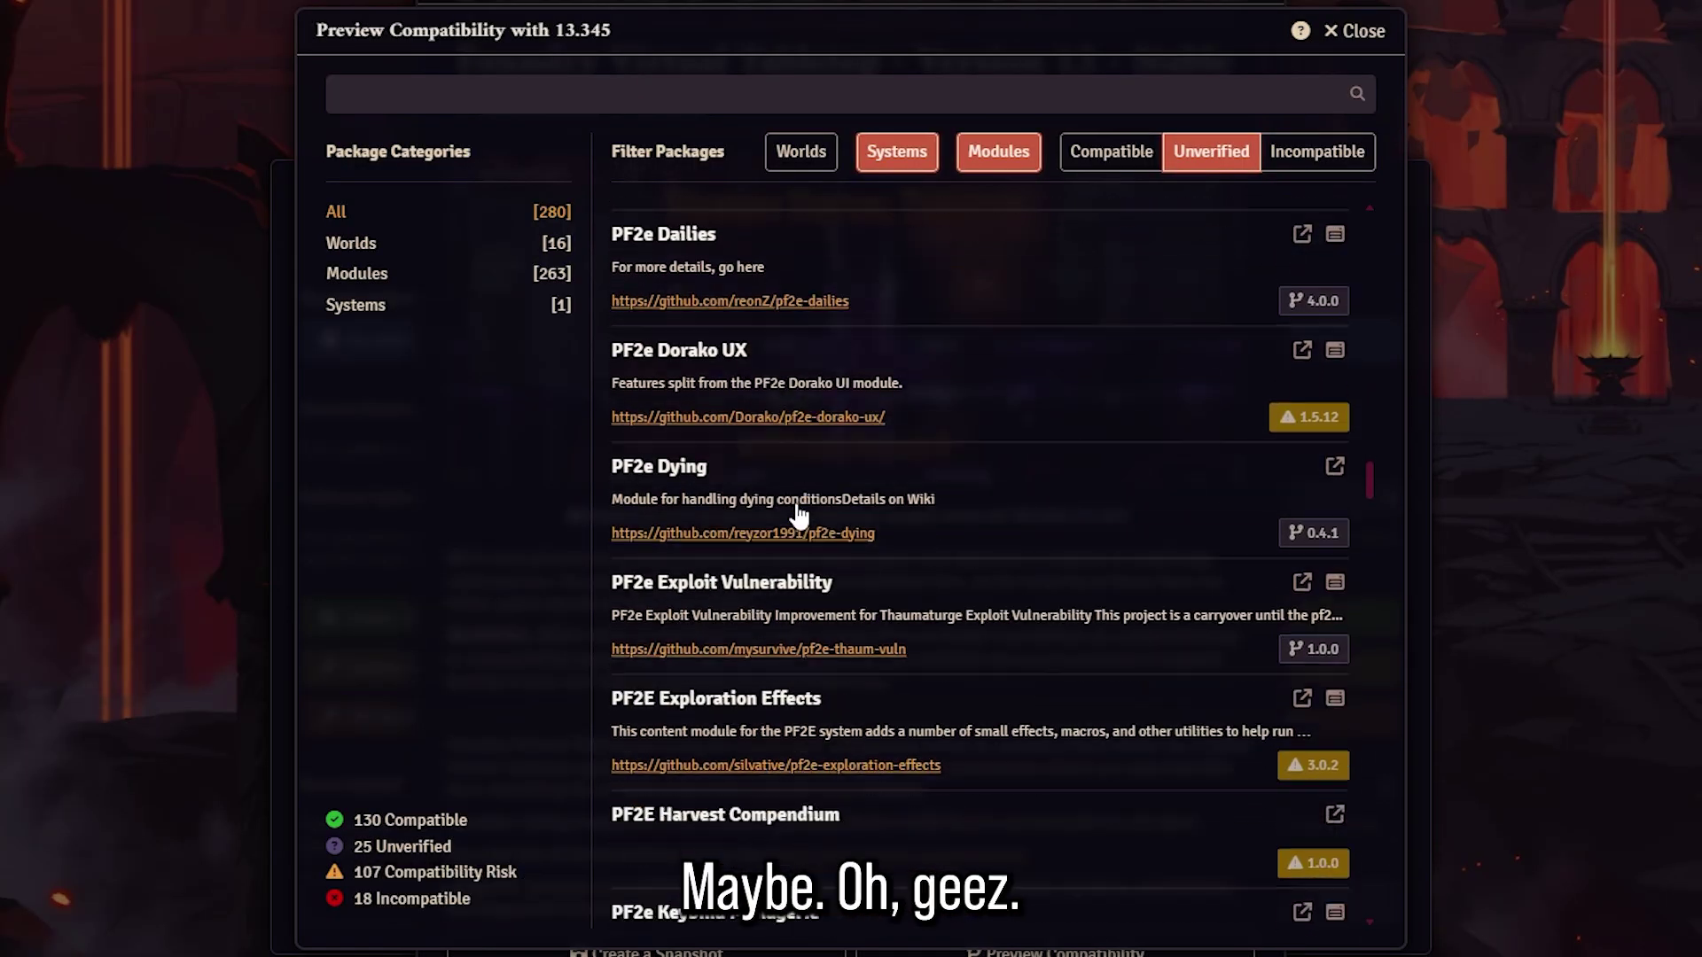
scroll(798, 514, down, 15)
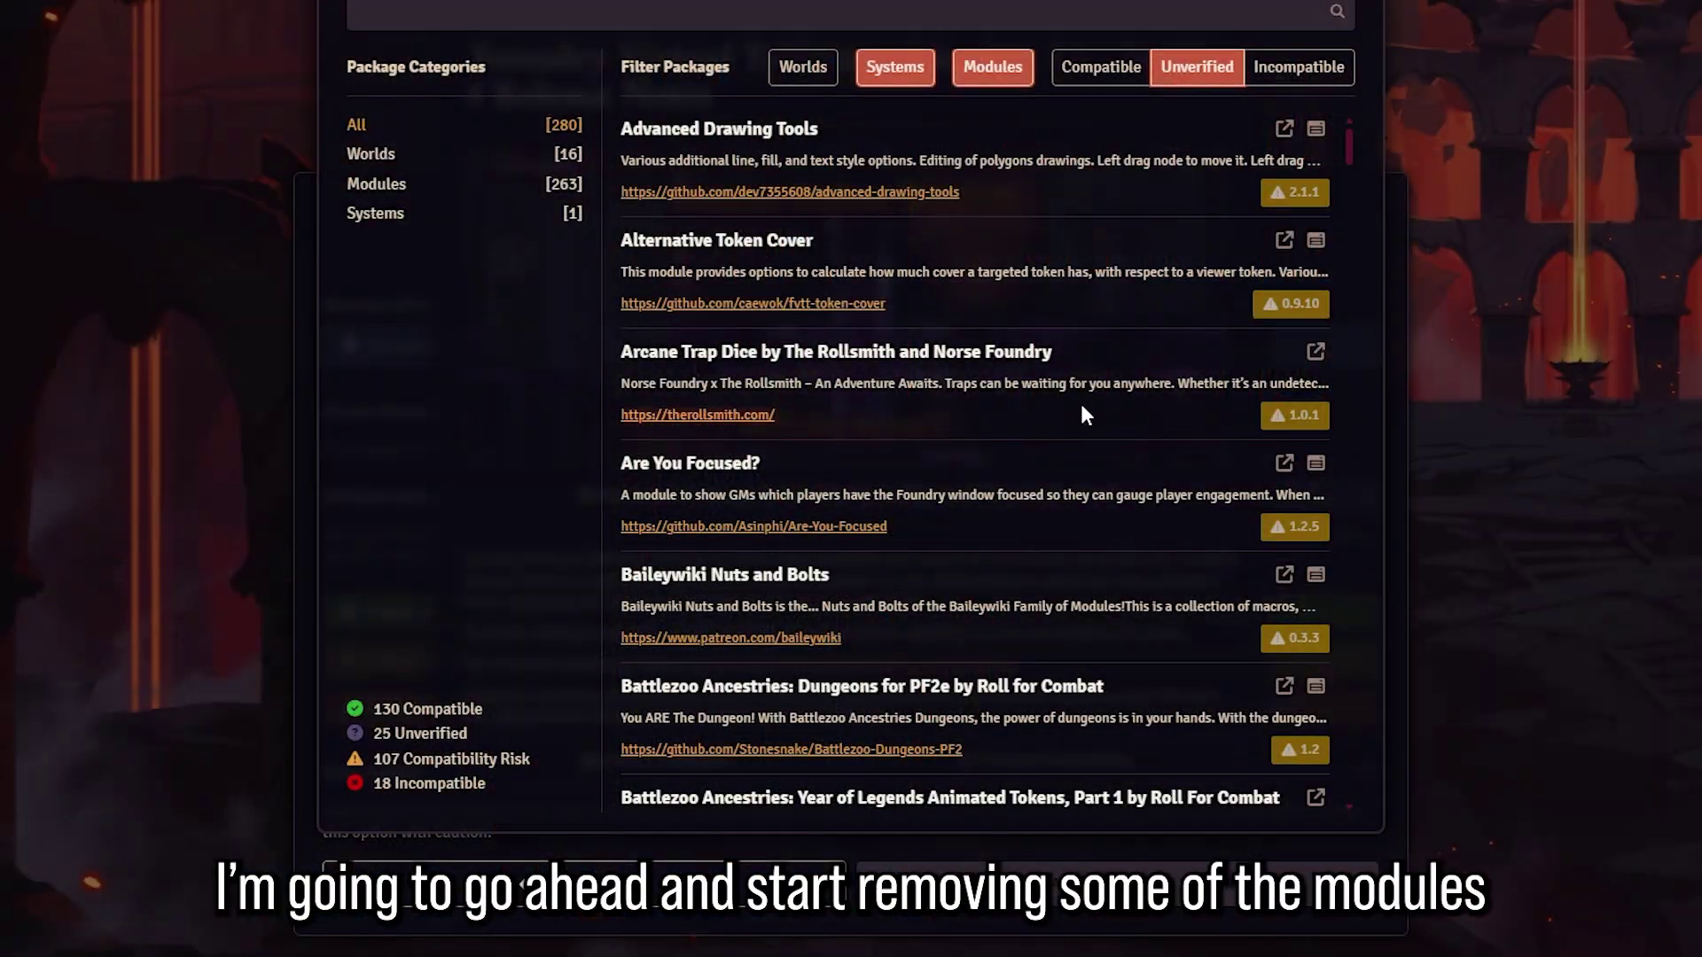
Step: Scroll through the flagged unverified and incompatible packages for 13.345
scroll(991, 317, down, 5)
scroll(991, 319, down, 20)
scroll(991, 319, down, 15)
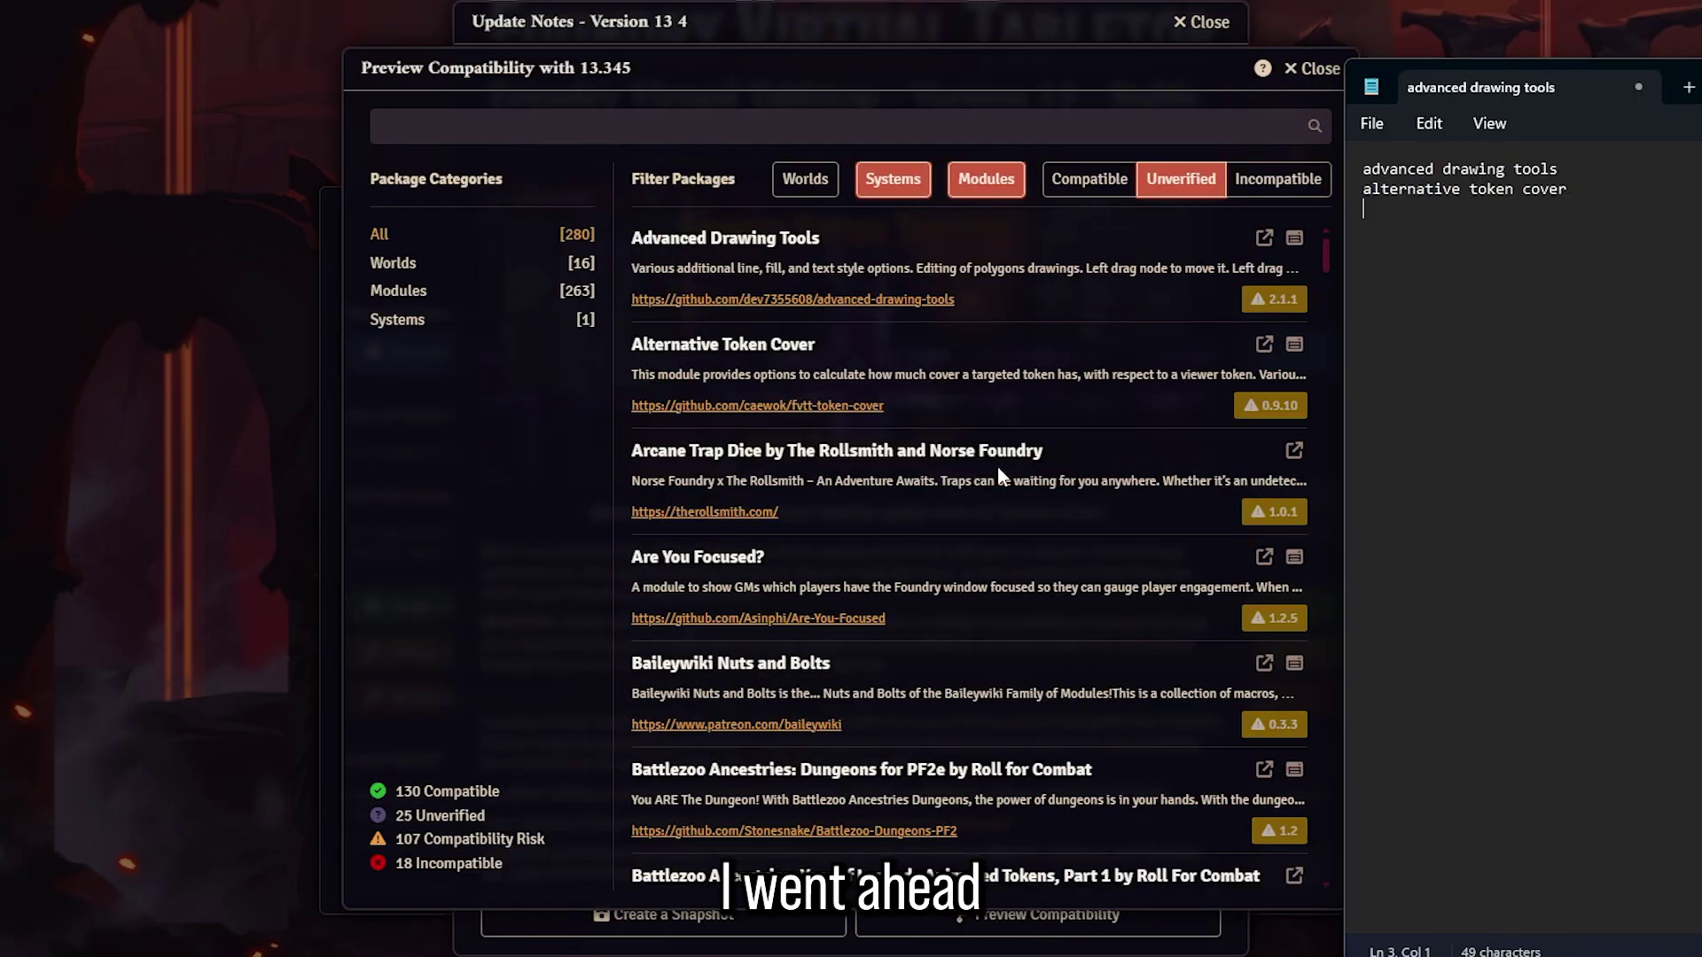
scroll(997, 466, down, 20)
Step: List removable modules in Notepad, e.g. nuts and bolts, battle zoo ancestries, pathmuncher, pseudo afflictions
text(bailey wiki nuts and bolts battle zoo ancestries dungeons/yol dice stats dscryb   image hover less chat)
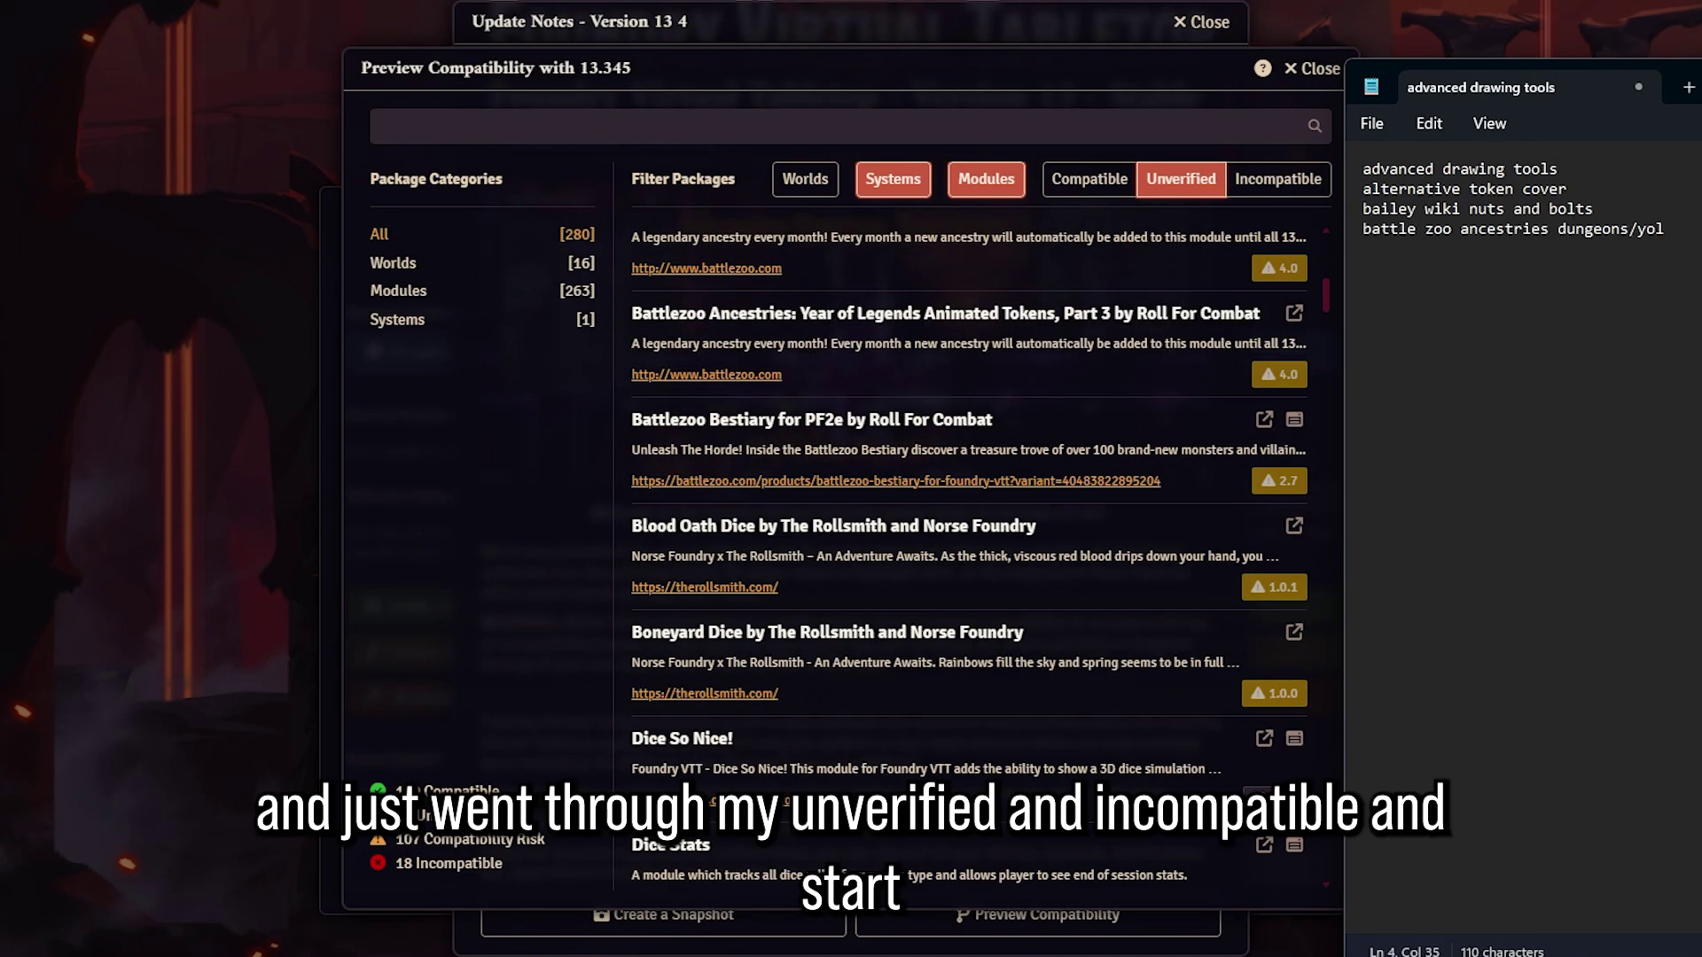
scroll(975, 531, down, 20)
text(navigation old school map additional automations monster core token map  PF2E DYING  pf2e harvest)
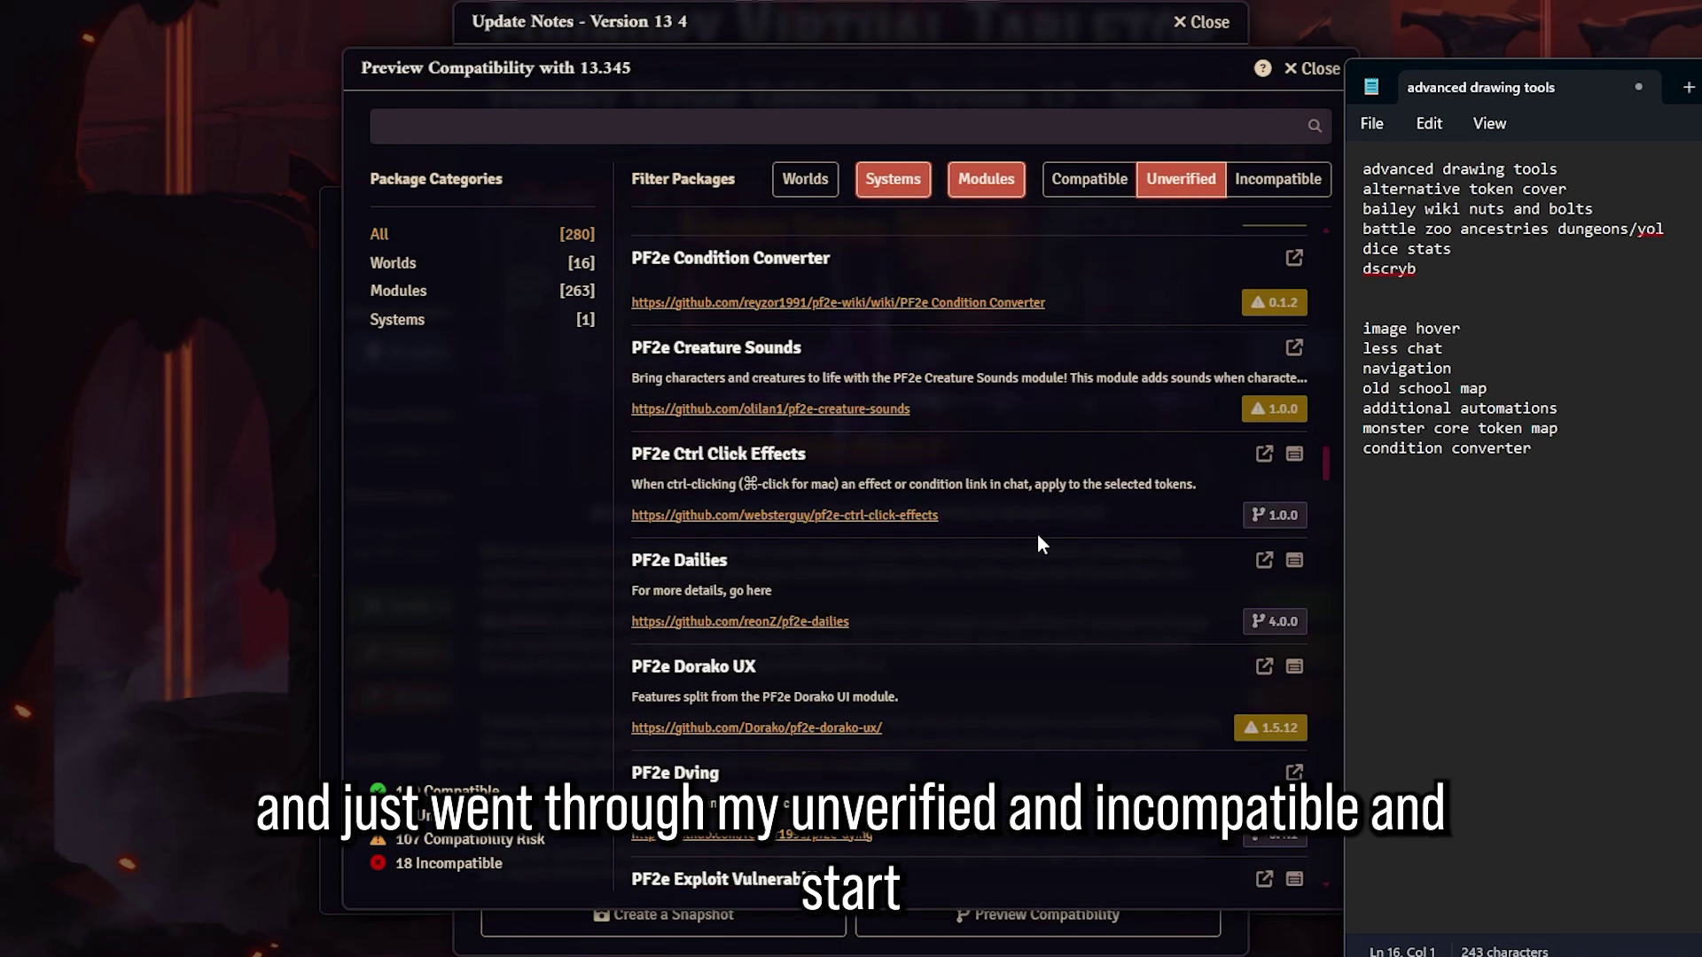
scroll(1106, 556, down, 20)
text(pathmuncher  use all module tokens  pseudo afflictions  tom cartos endless horizon  token attacher  user latency)
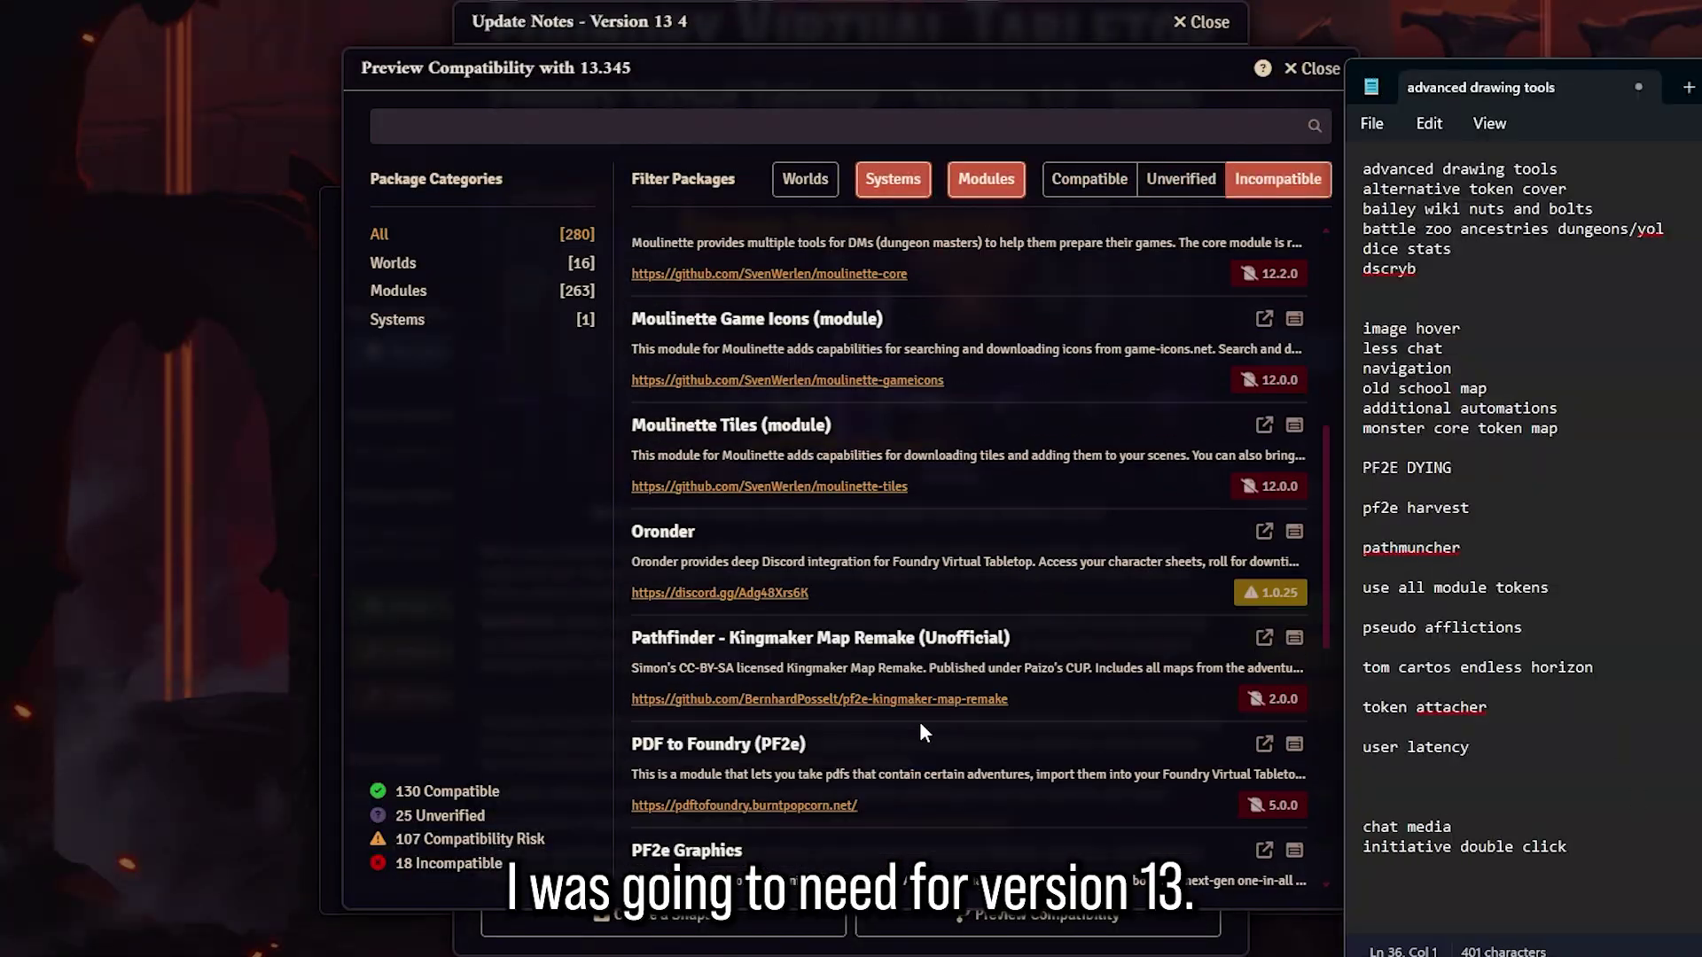
scroll(918, 721, down, 6)
Step: Note 'prowler pathfinder kingmaker map remake' and confirm uninstalling two unneeded modules
text(prowler pathfinder kingmaker map remake)
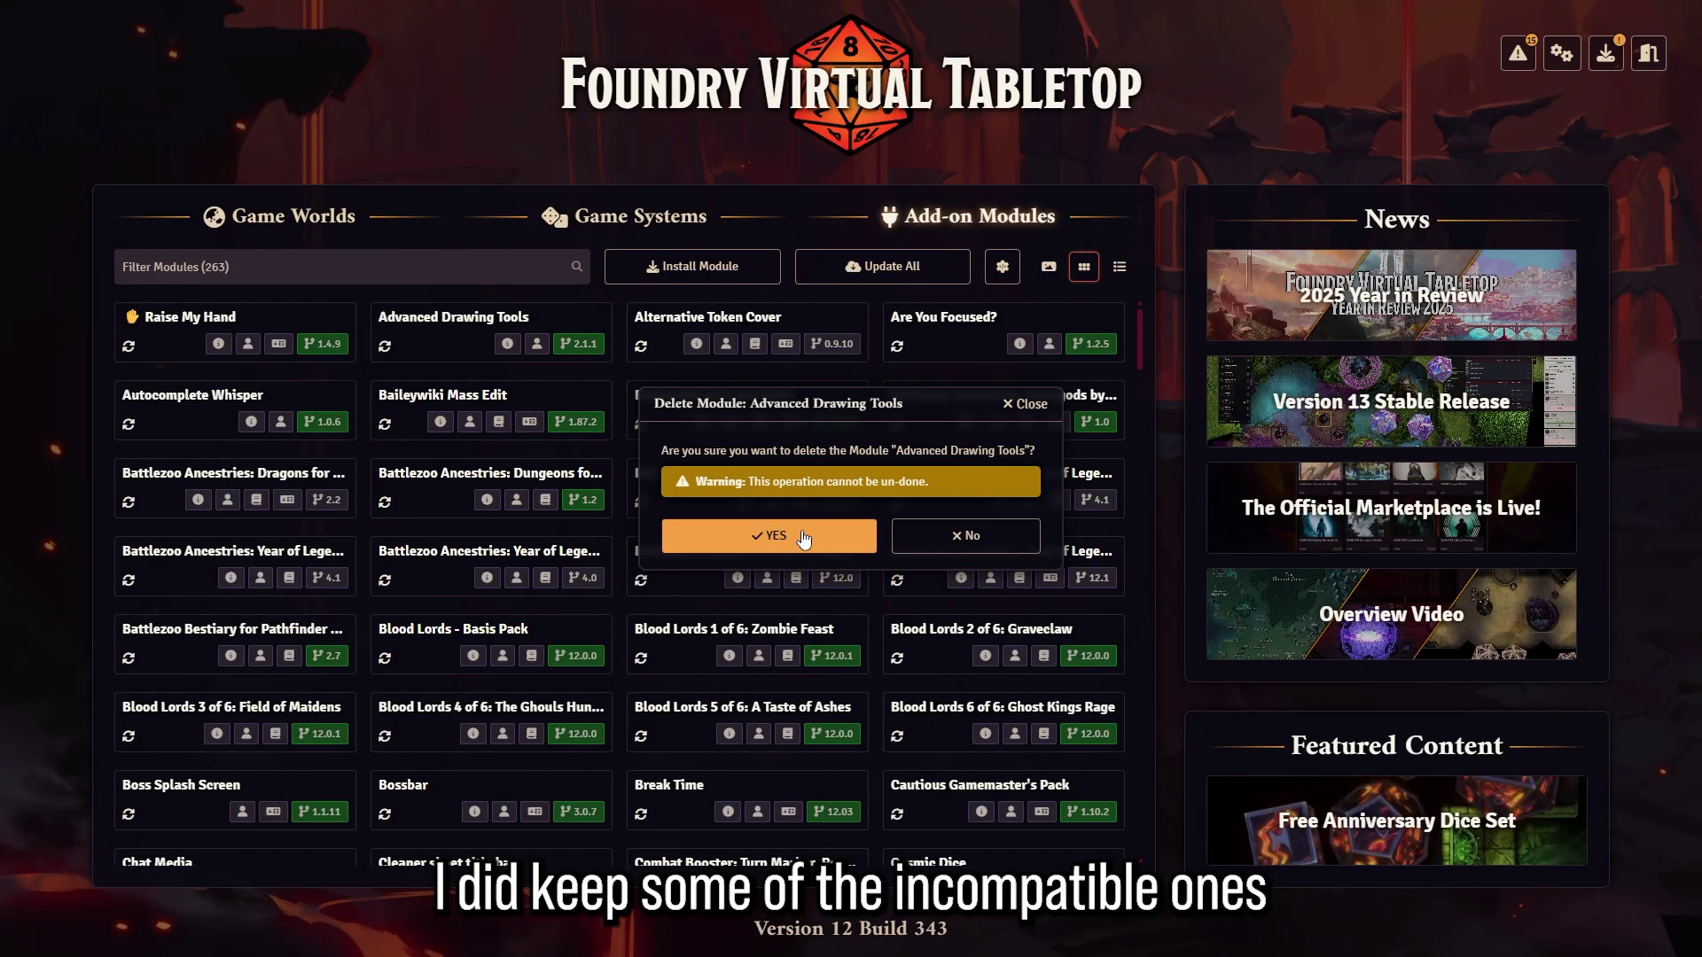
click(769, 535)
click(789, 537)
Step: Move down the module list and start uninstalling the Tension Pool module
scroll(886, 531, down, 10)
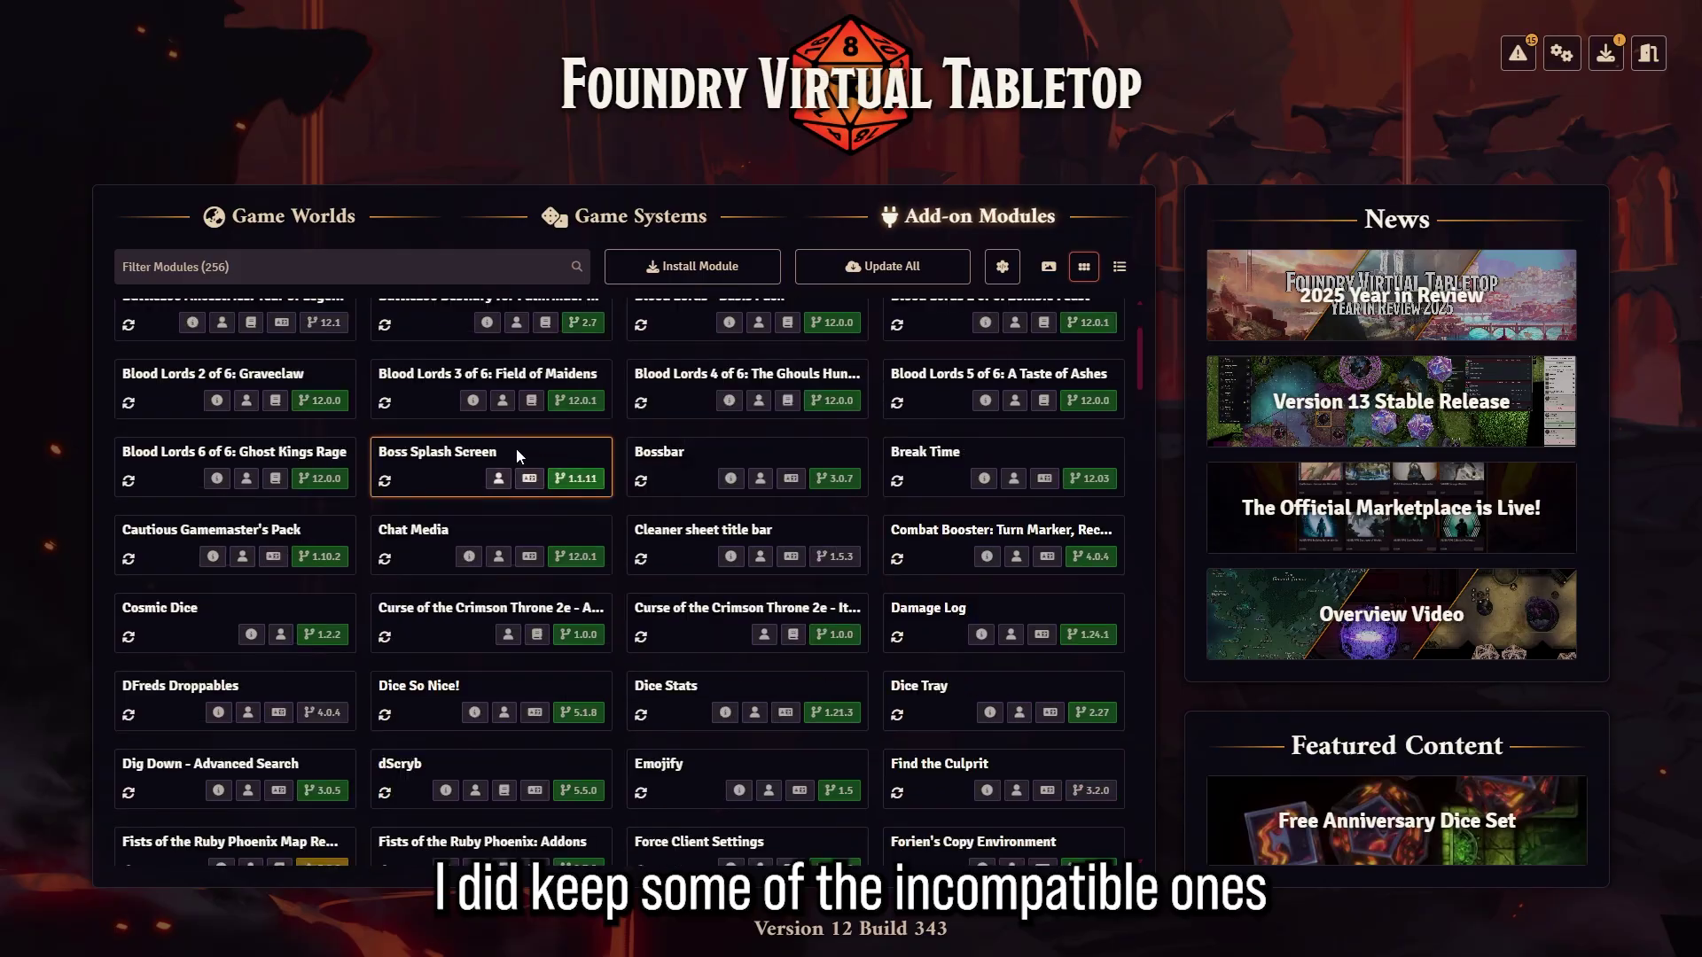
scroll(946, 433, down, 10)
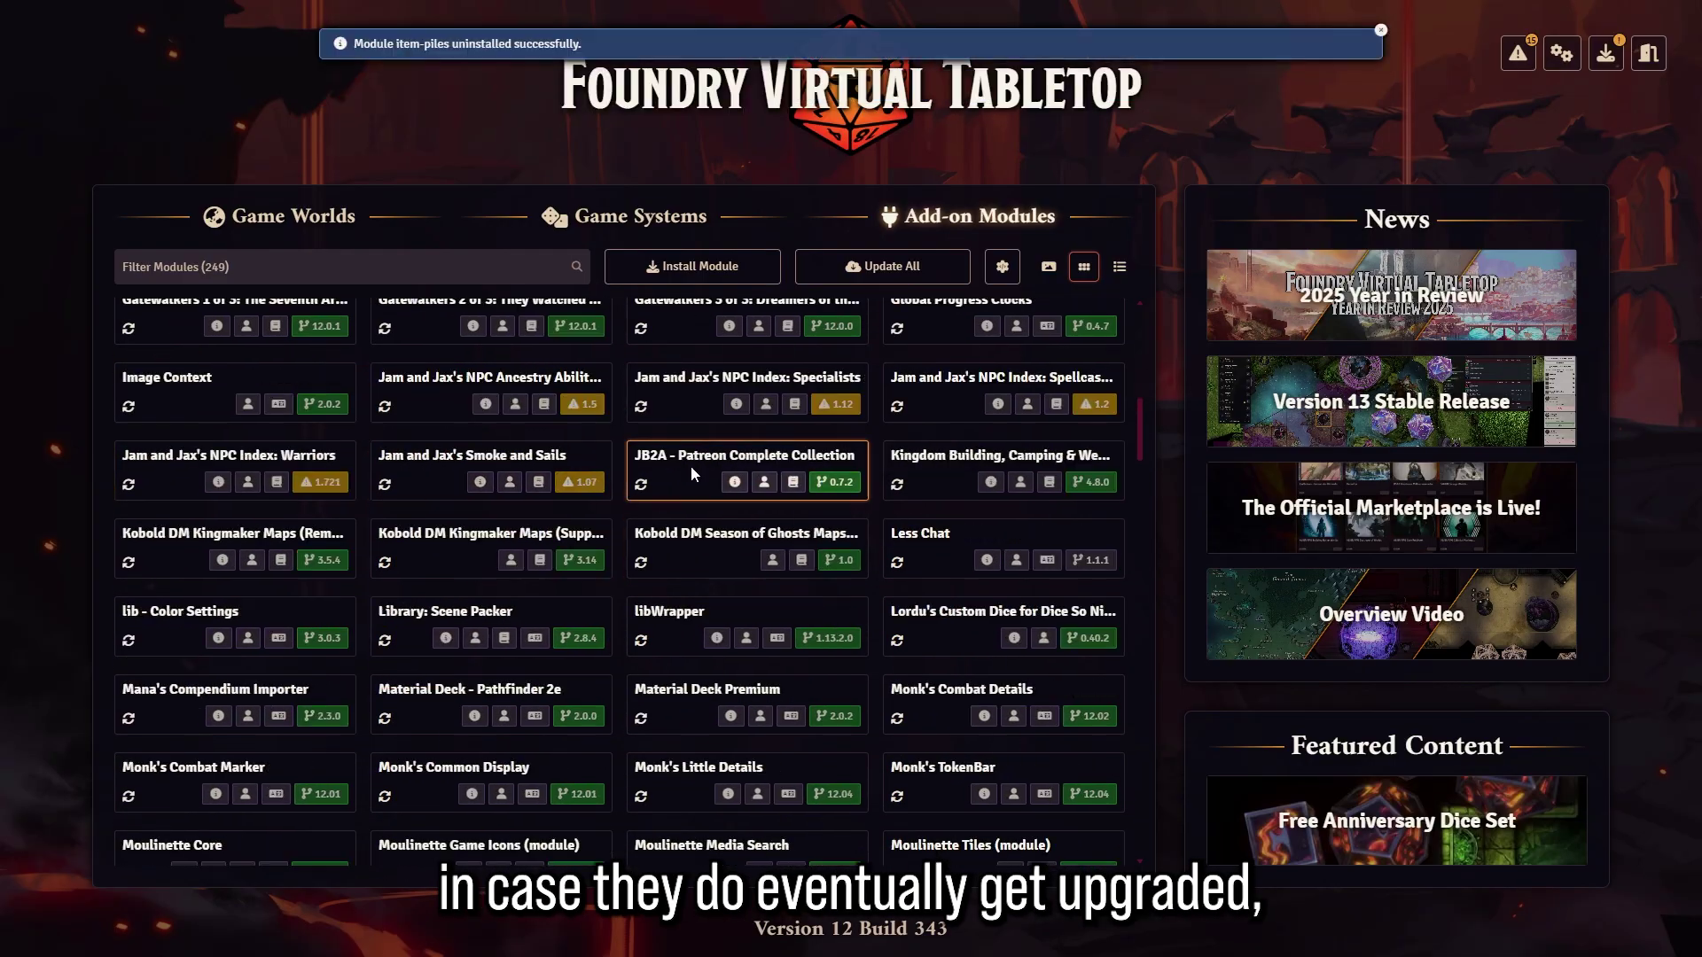
scroll(348, 499, down, 10)
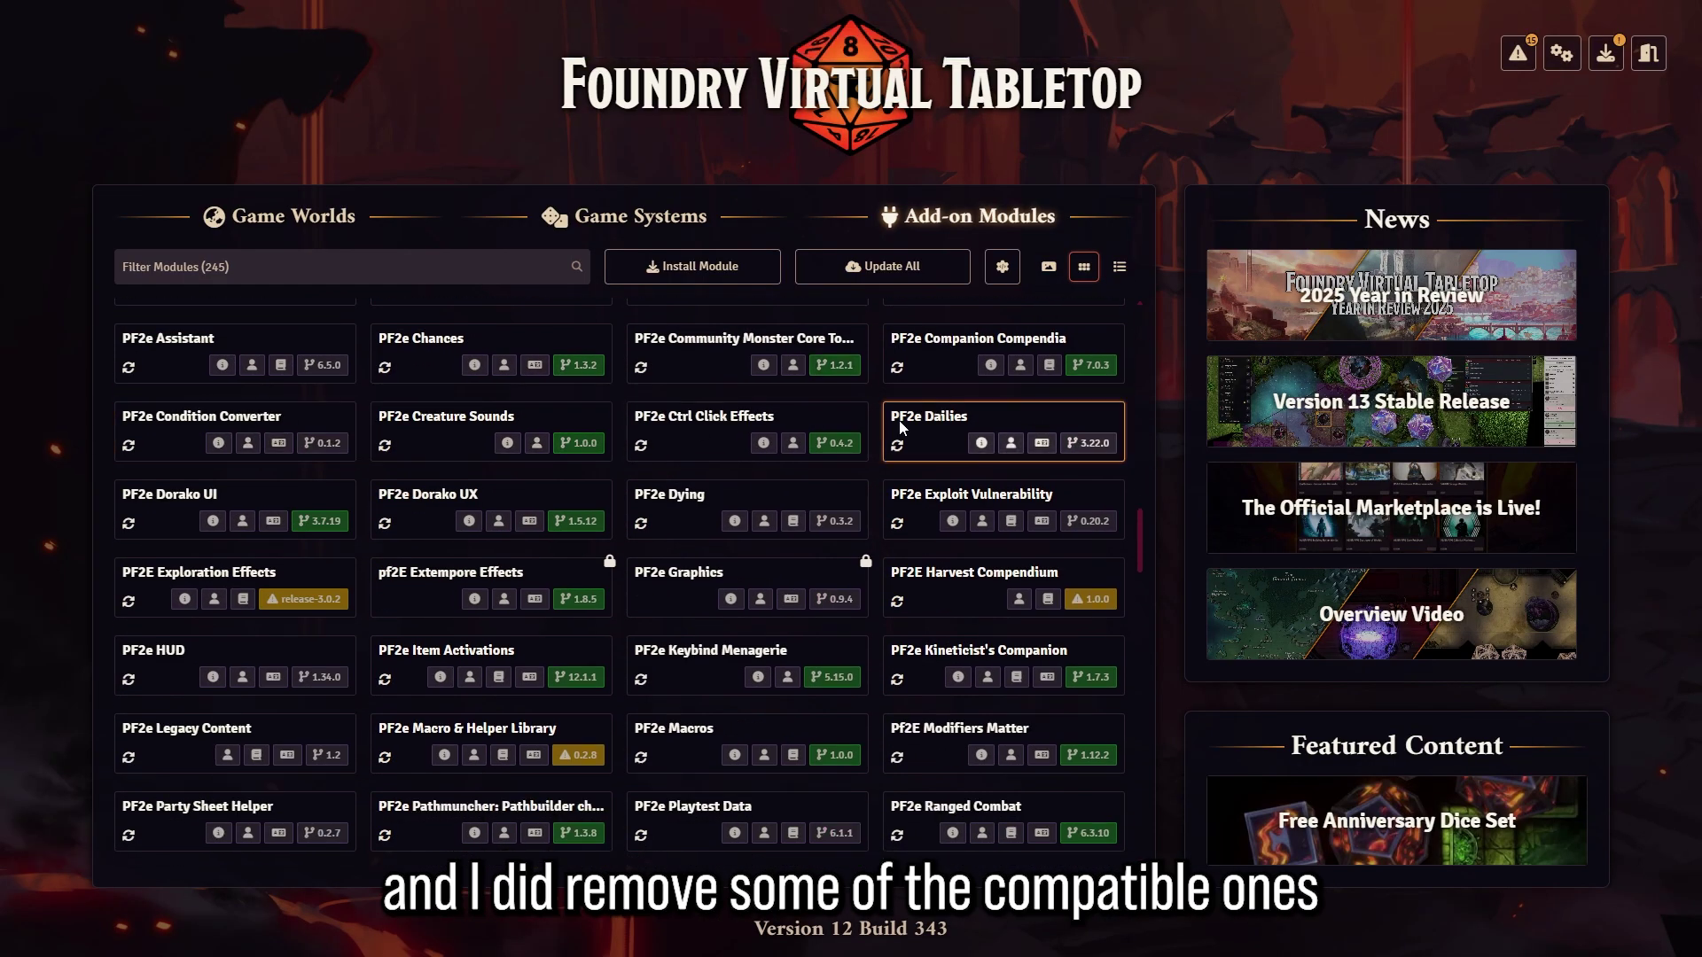
scroll(621, 531, down, 10)
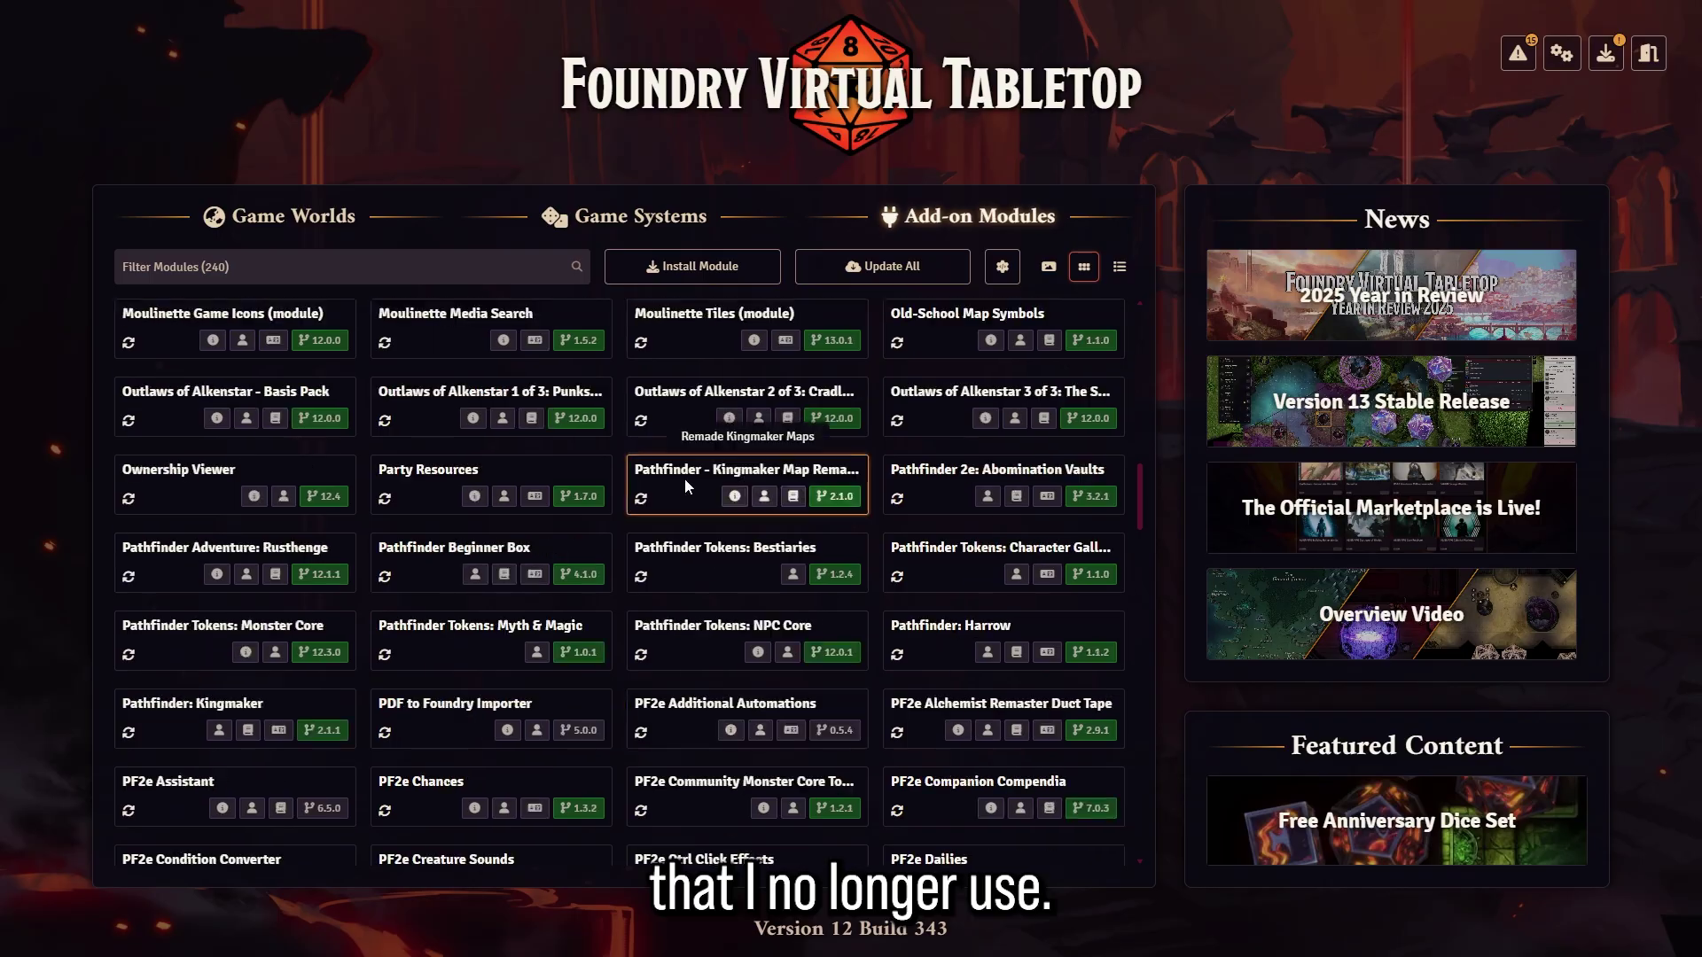
click(537, 758)
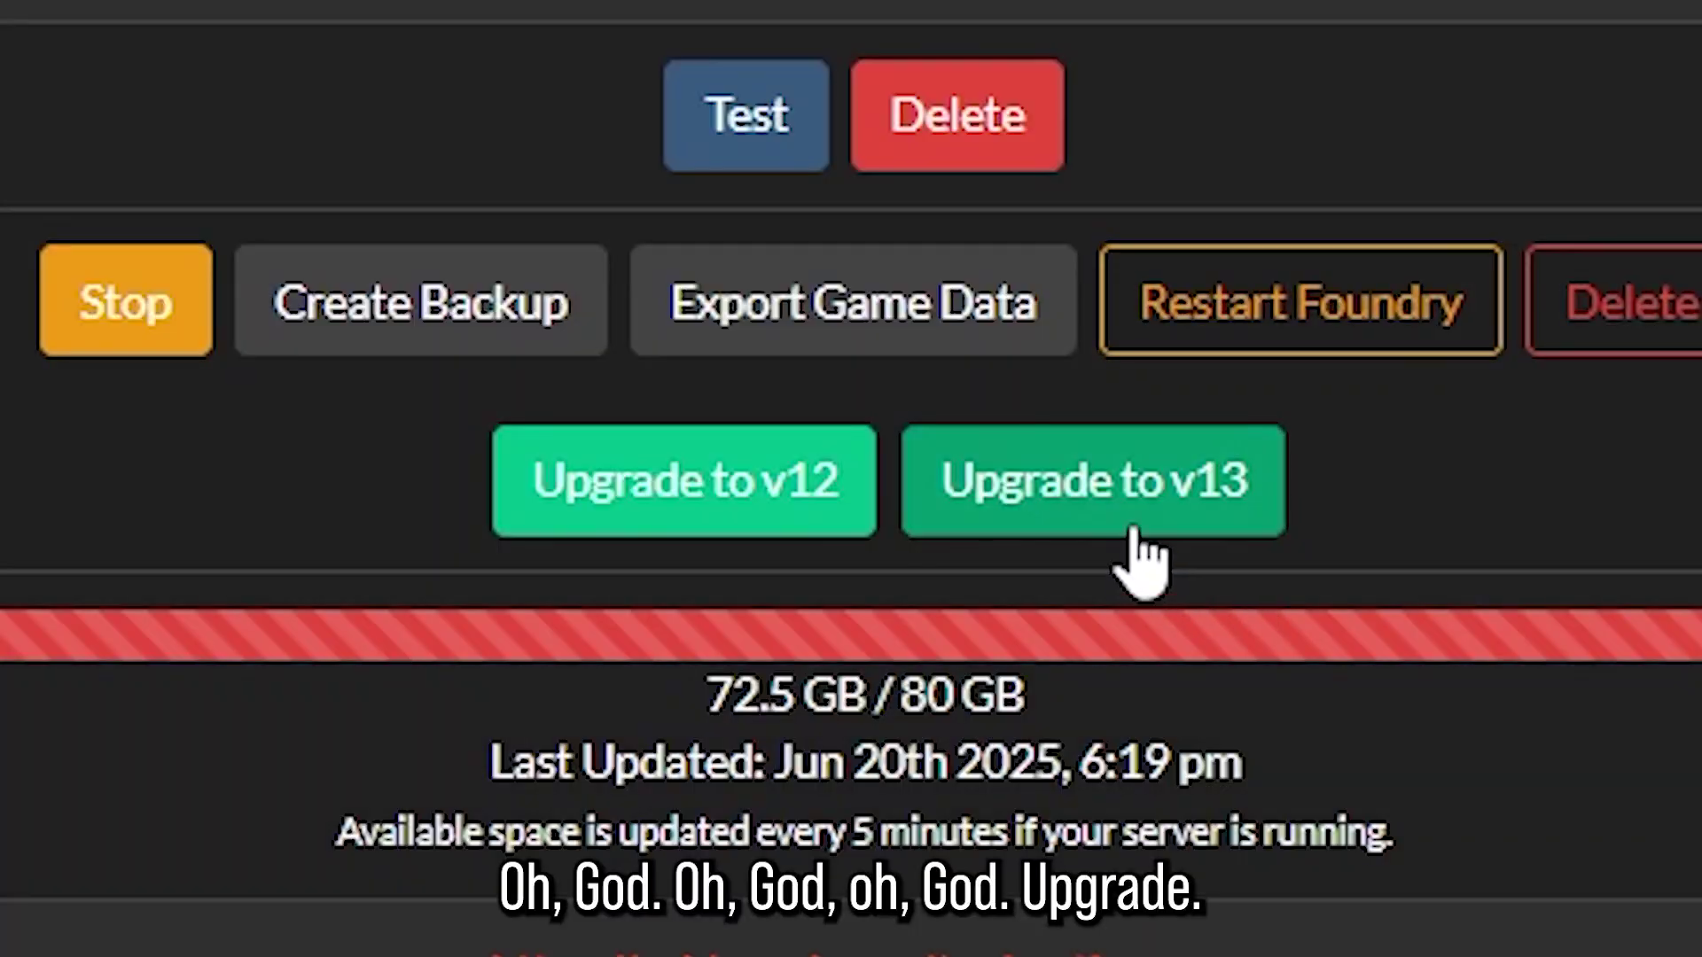
Step: Upgrade the hosted Foundry server to v13, then stop and restart it
click(1119, 486)
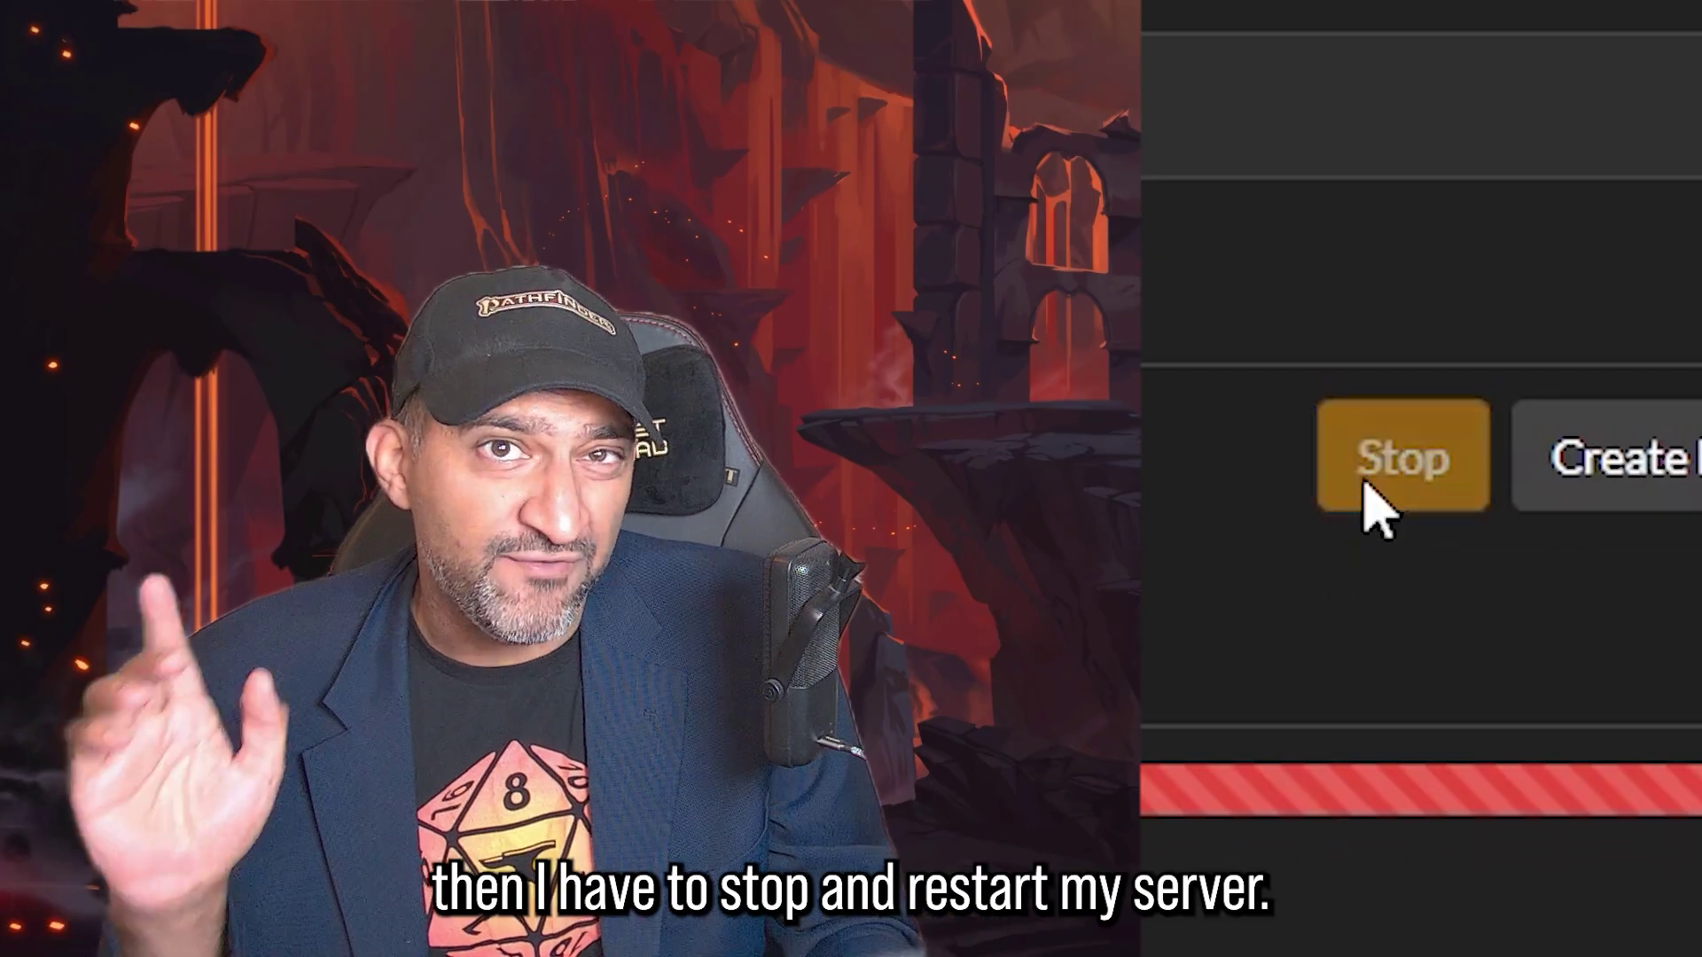
click(1361, 491)
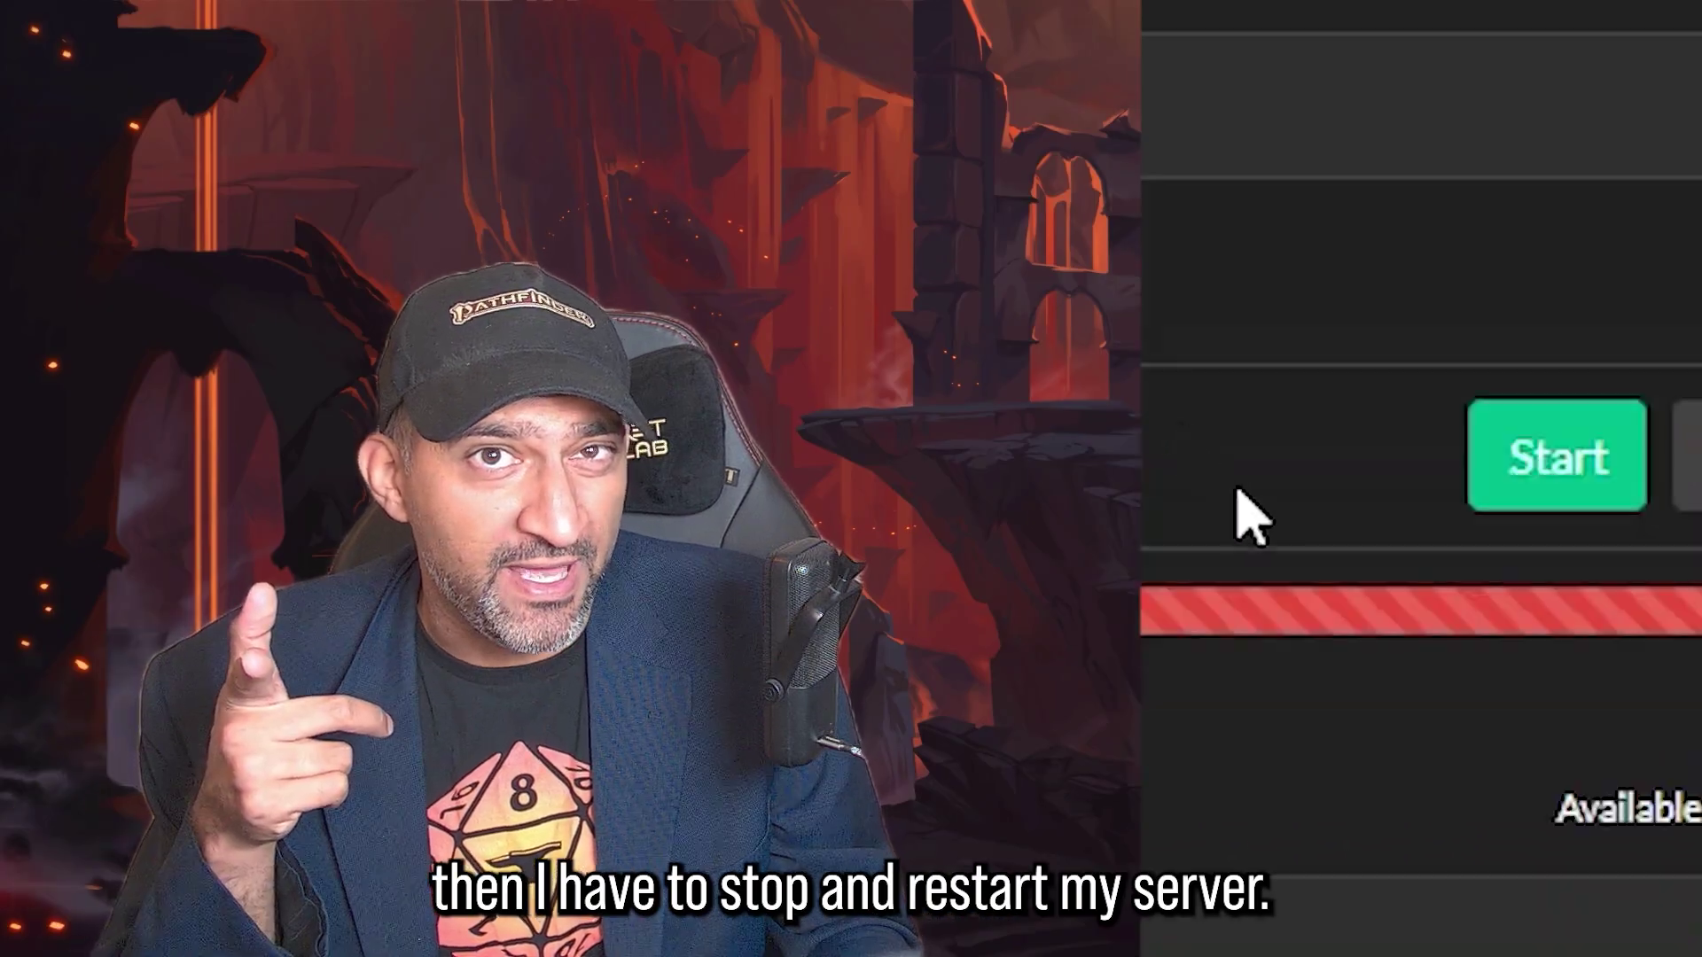
click(1543, 474)
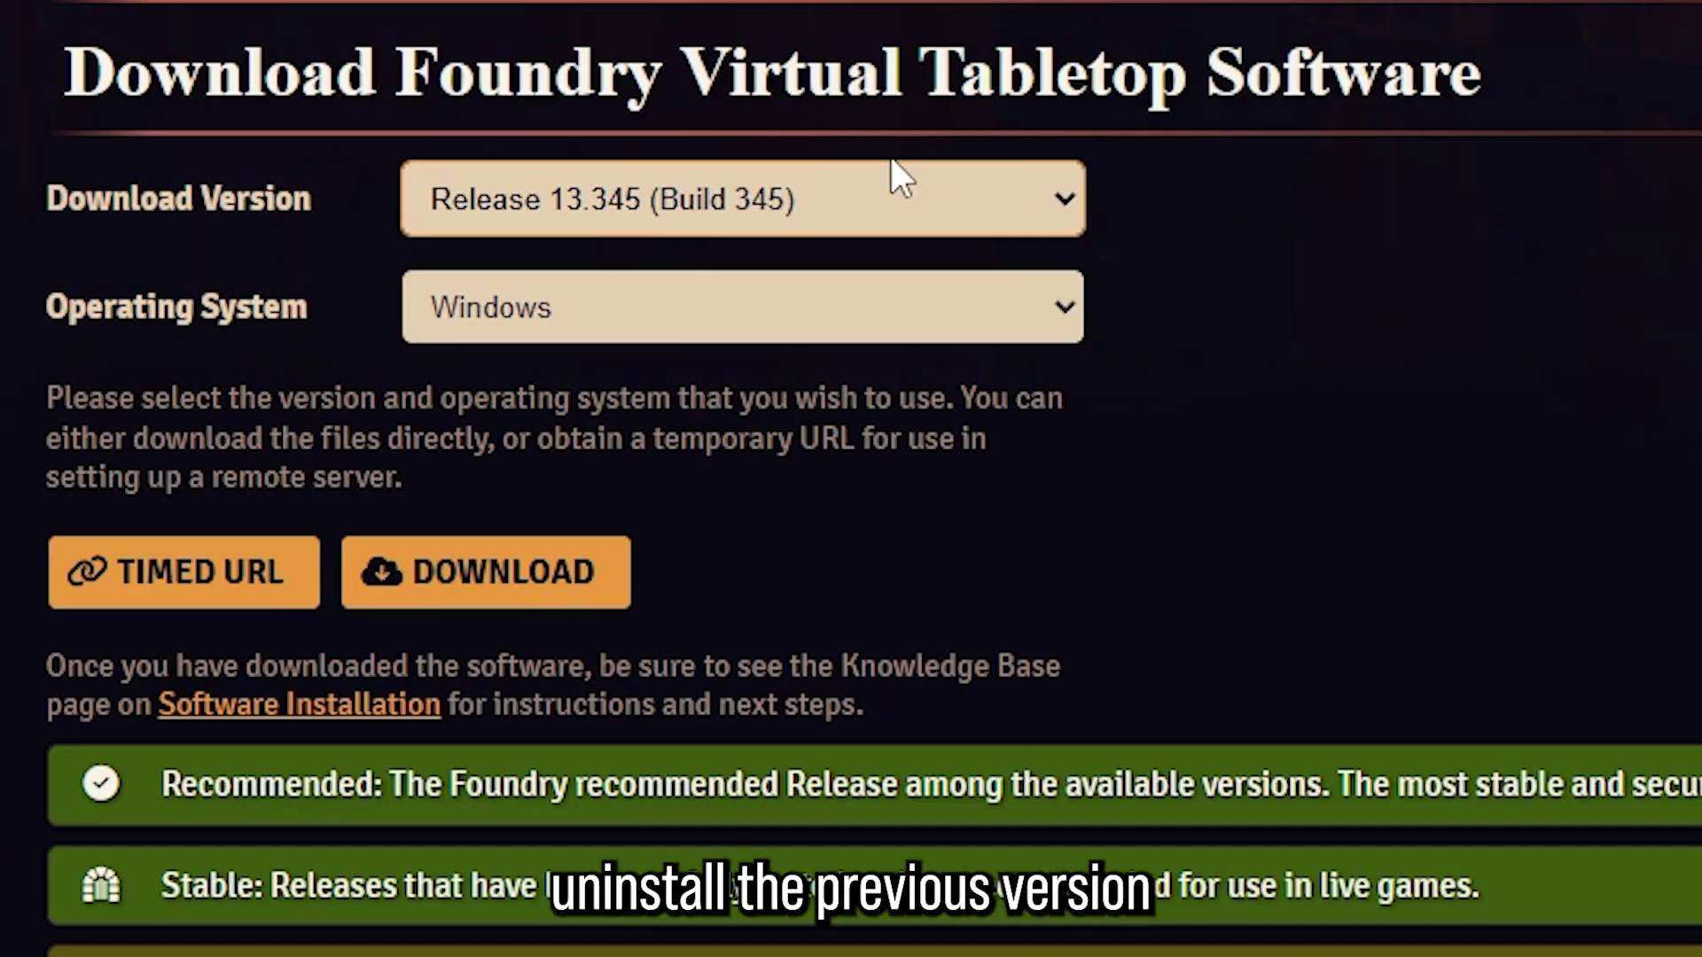
Step: Choose Release 13.345 (Build 345) as the download version, then log in with administrator access
click(826, 191)
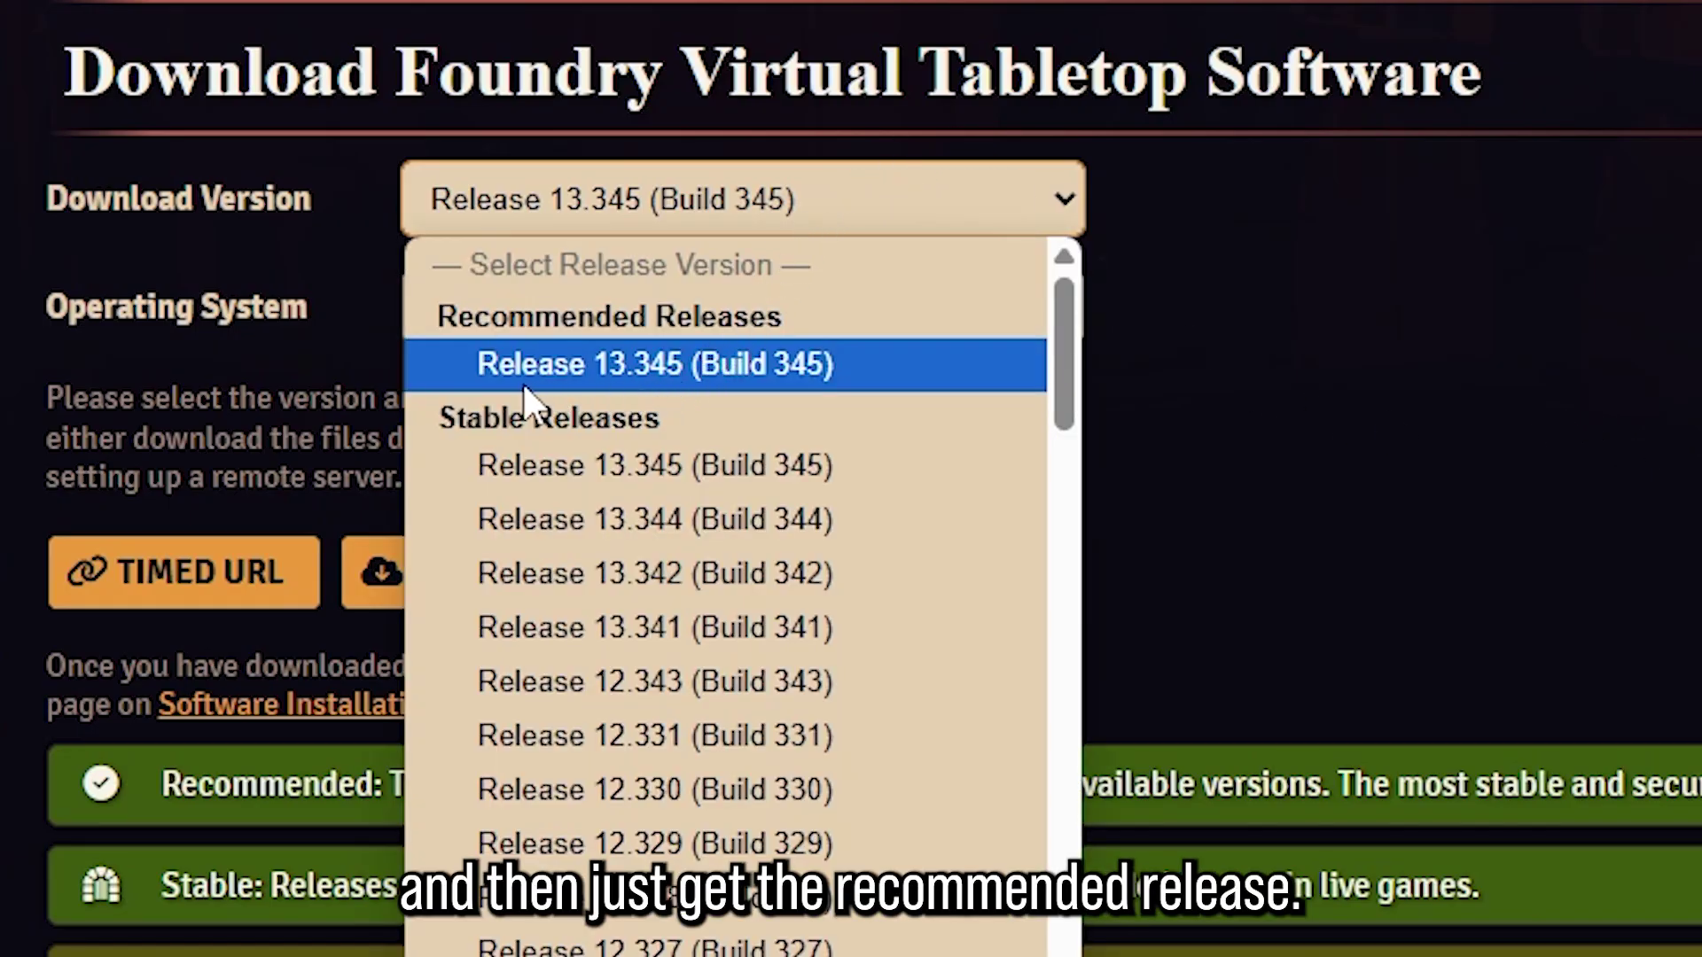
click(729, 374)
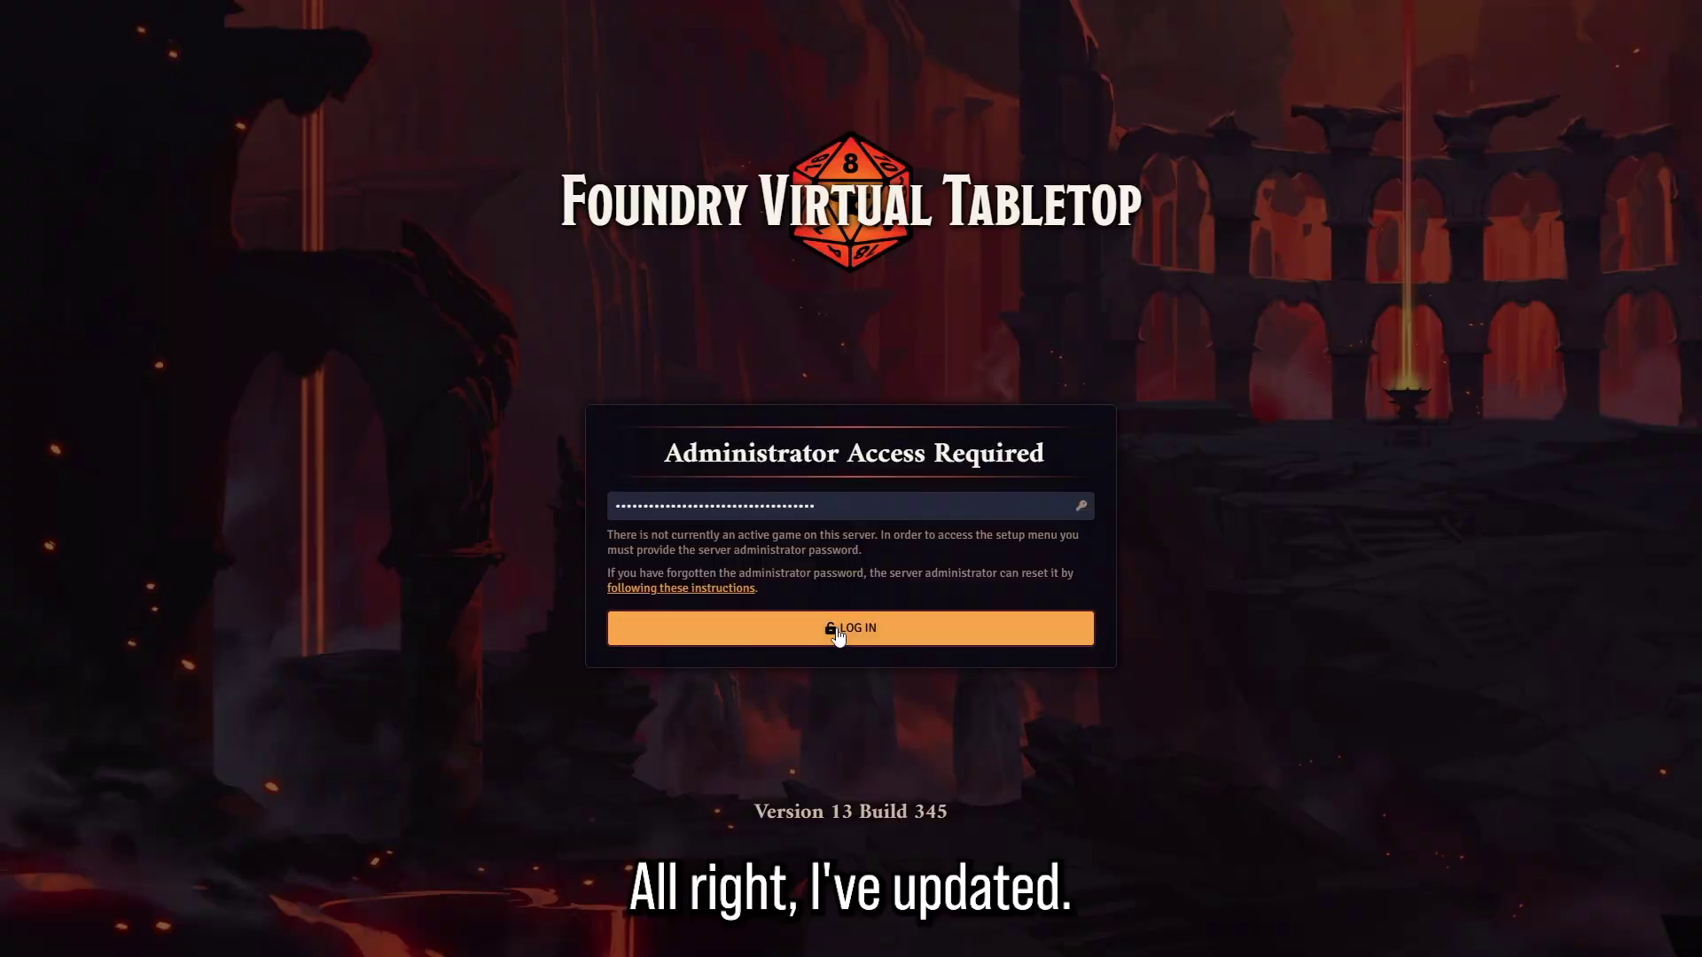
click(837, 627)
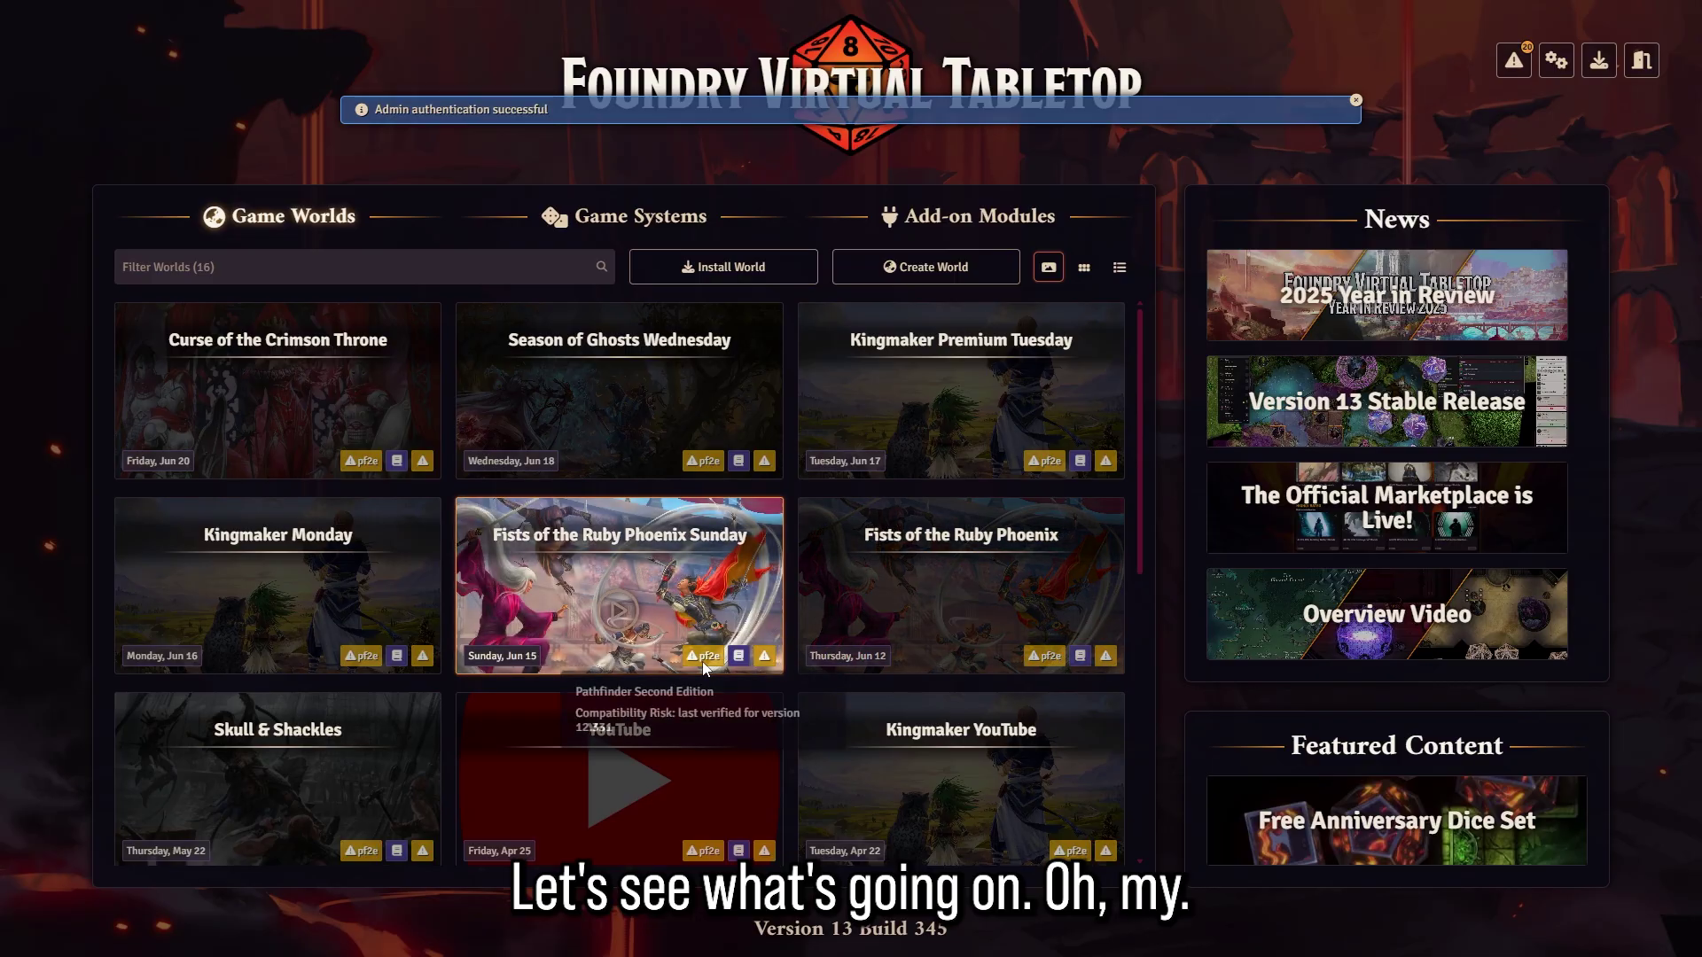
Step: Review the package warnings, then update Pathfinder Second Edition to 7.2.0 in Game Systems
click(1513, 60)
scroll(710, 372, down, 10)
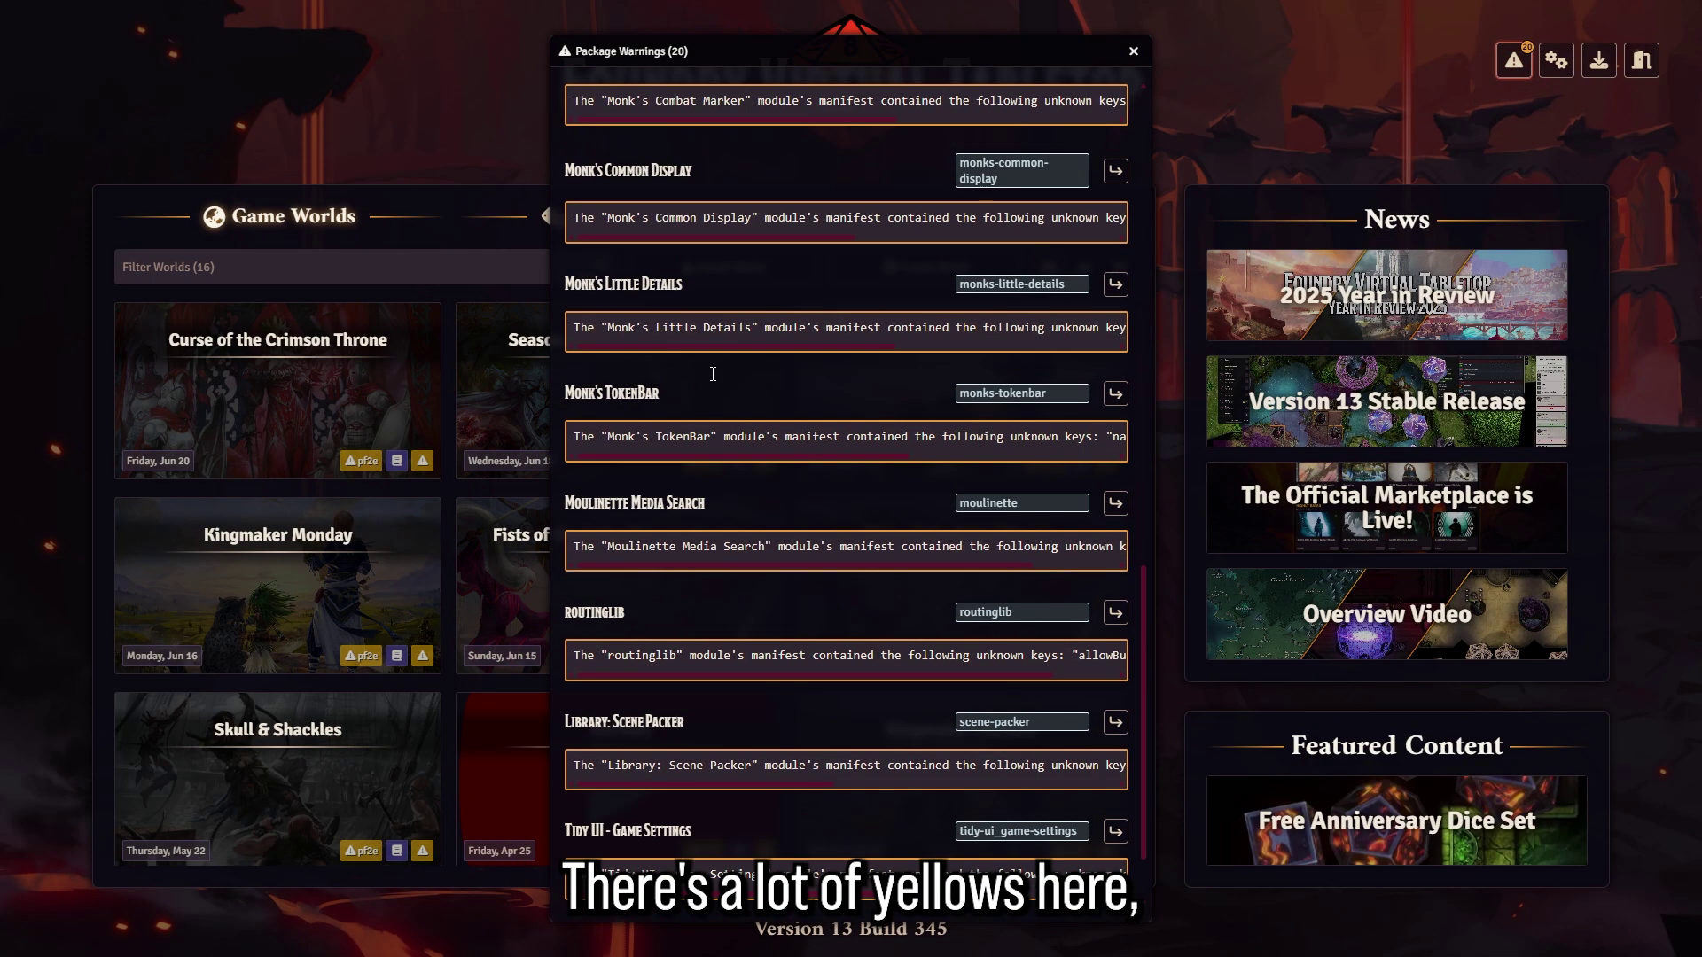
key(Escape)
click(638, 218)
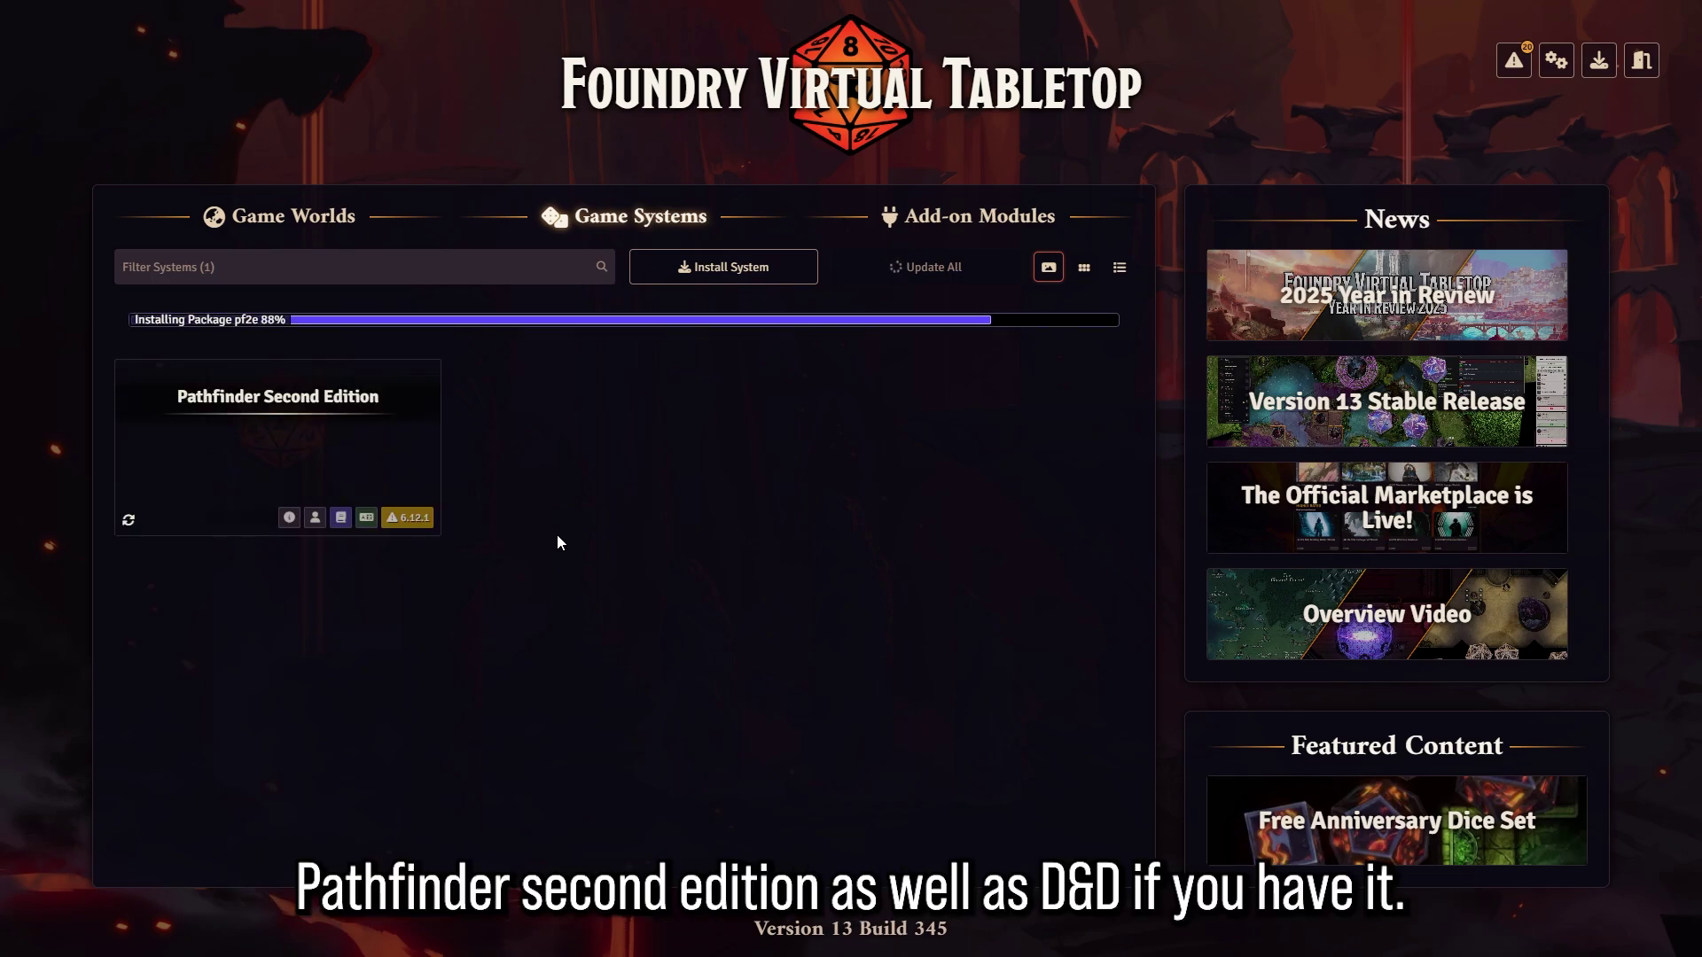
click(708, 546)
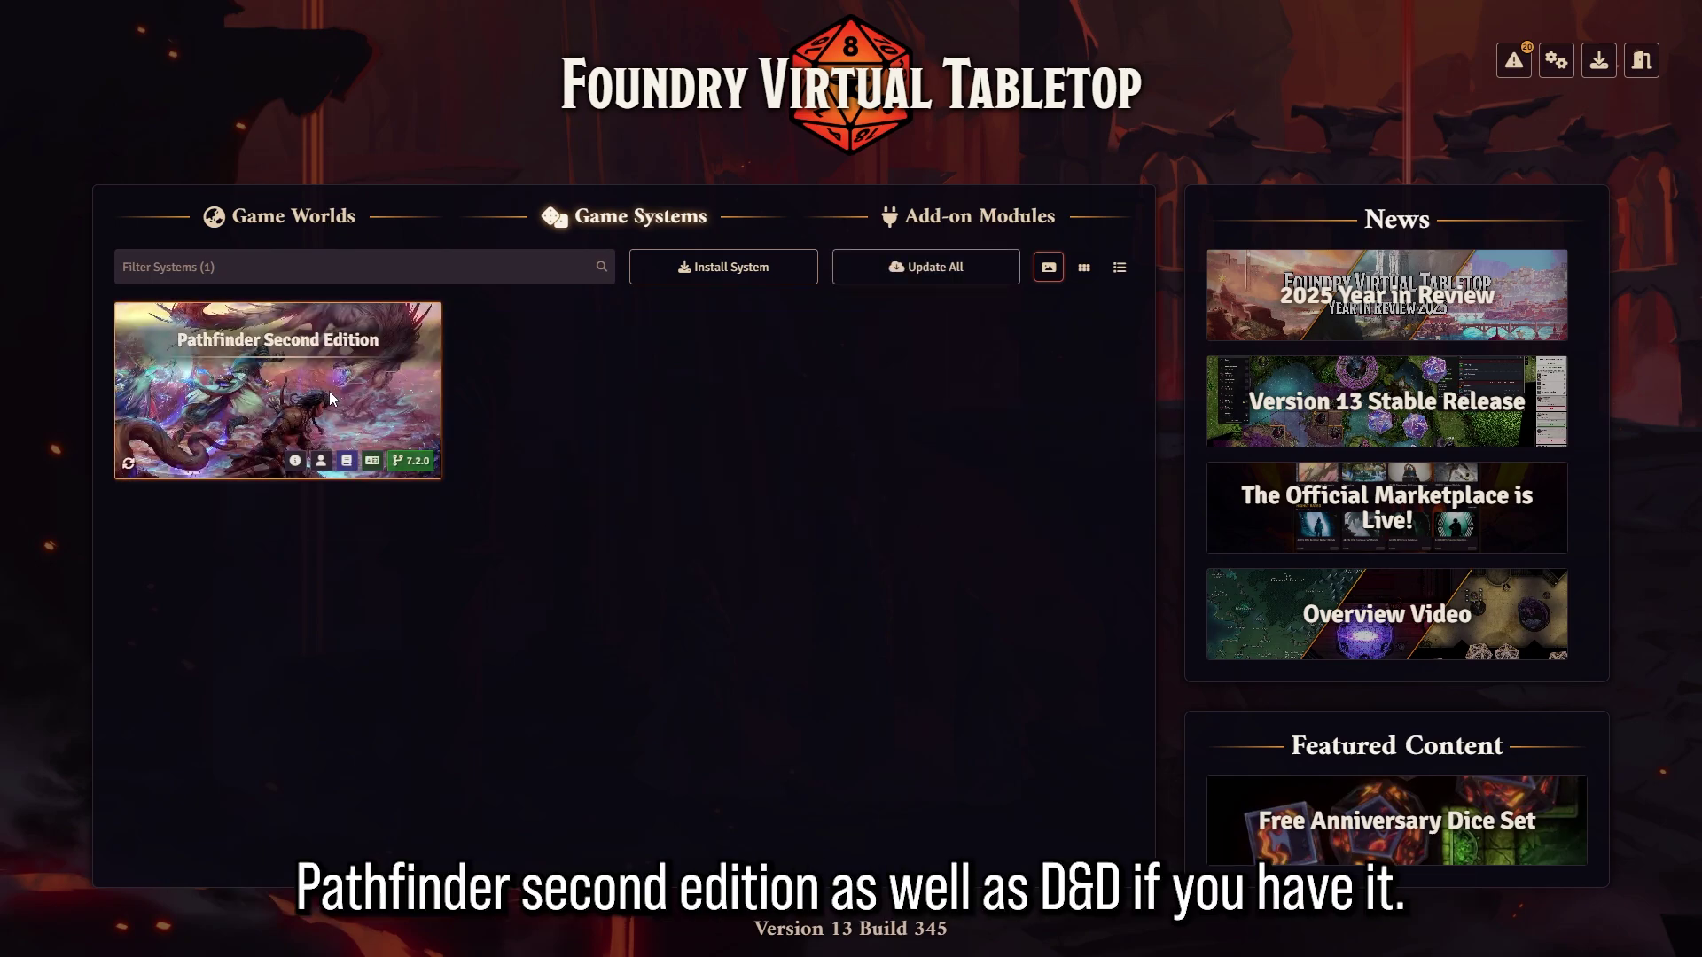
Step: Update all add-on modules, accepting Cleaner sheet title bar's new manifest and deferring missing dependencies
click(979, 216)
scroll(776, 461, down, 20)
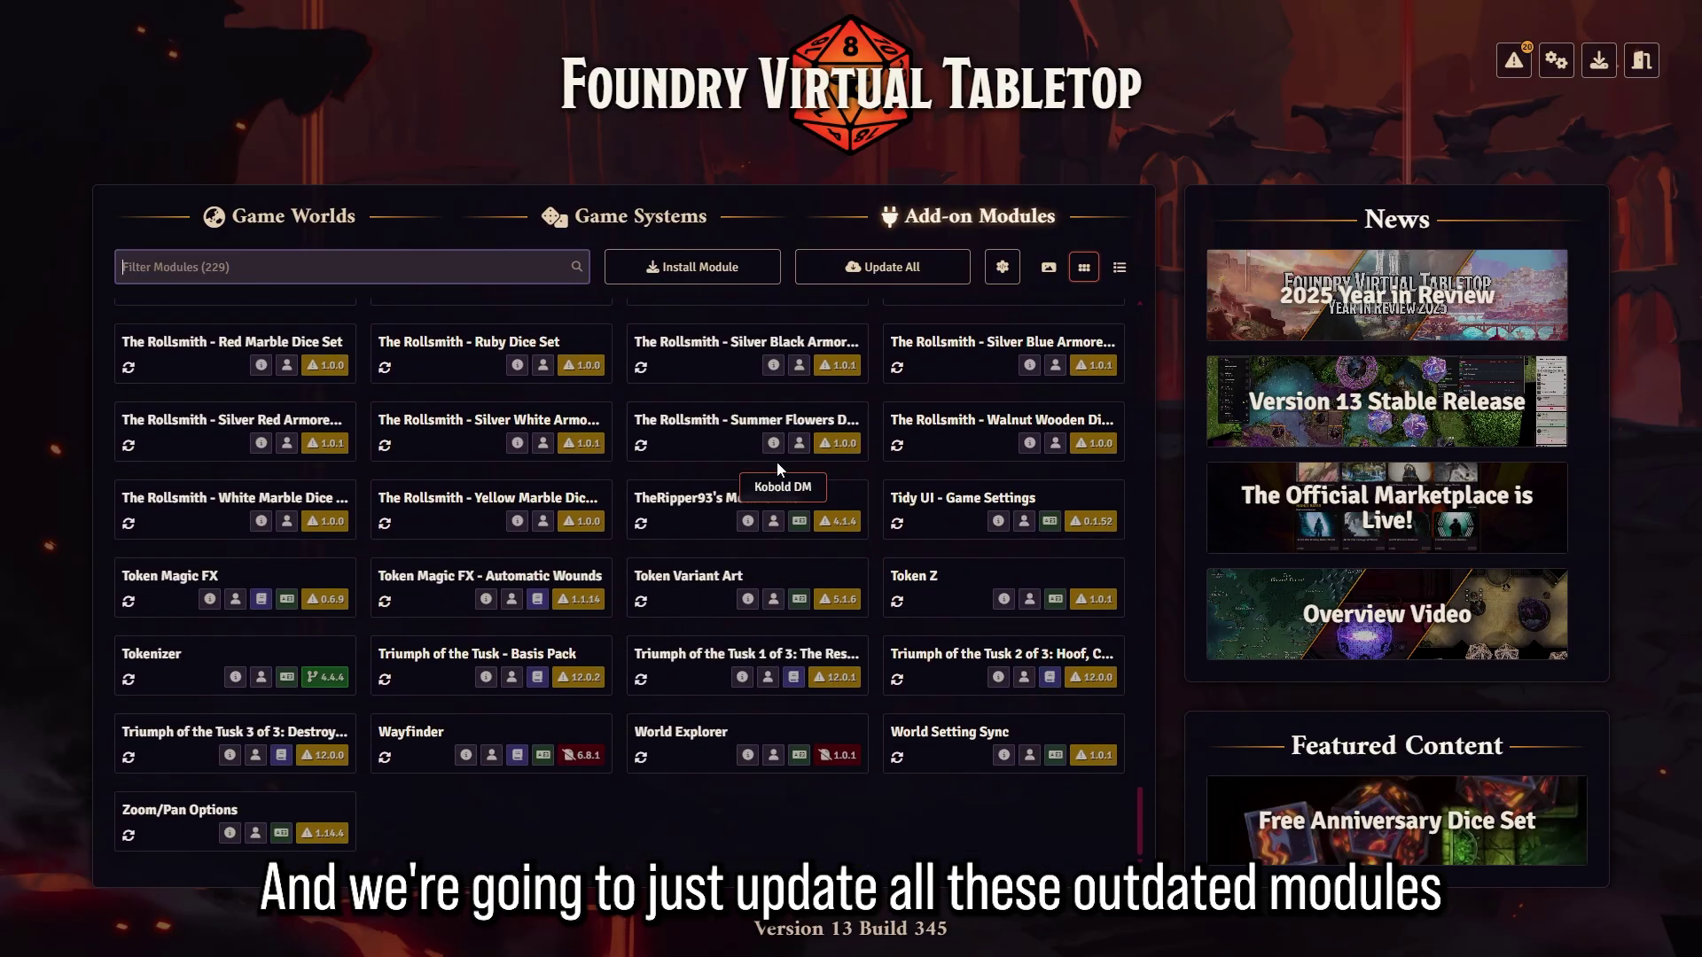
click(882, 267)
scroll(619, 598, up, 20)
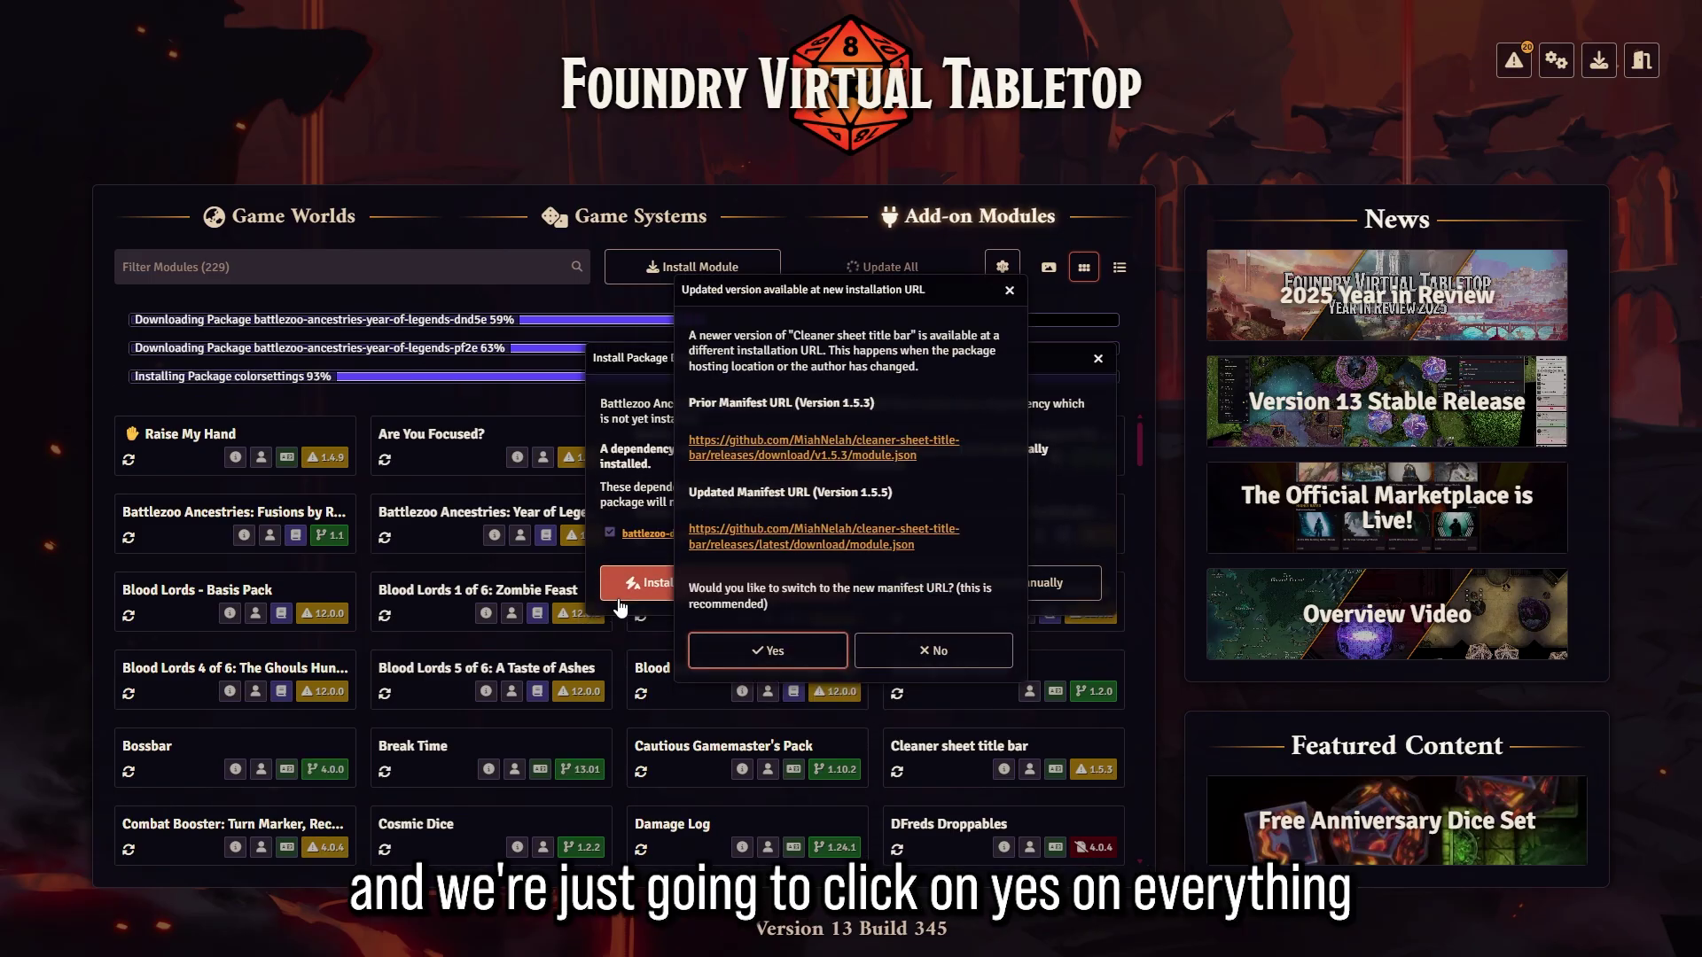
click(735, 650)
click(917, 592)
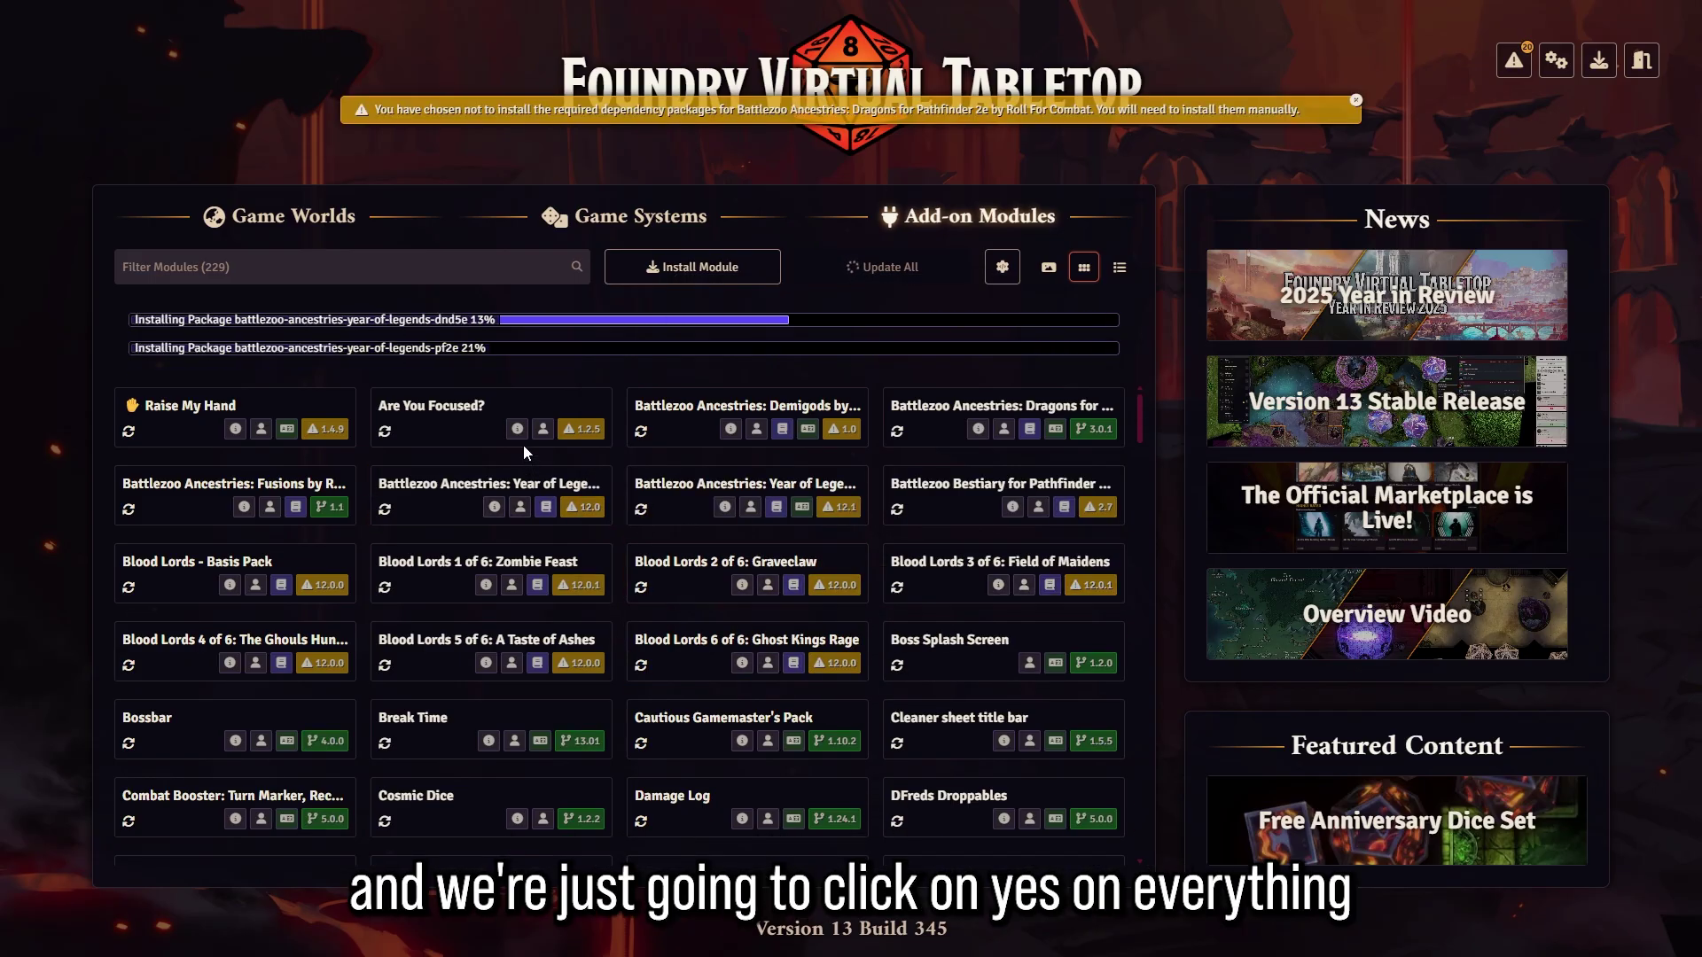